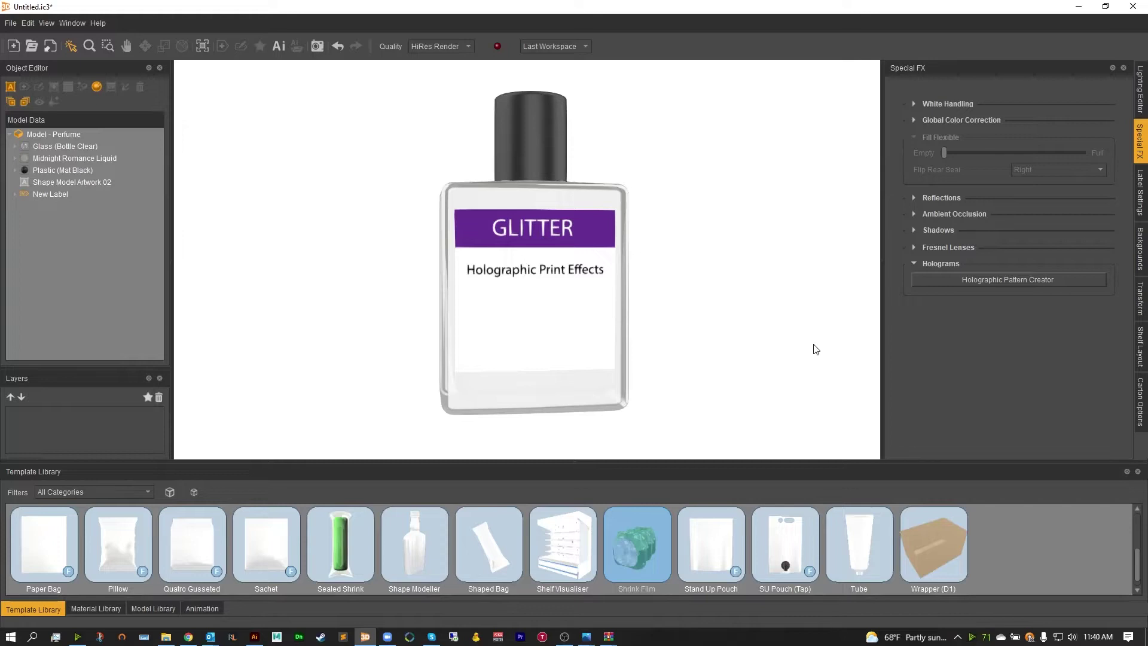
Select the bottle label, expand New Label, and open then cancel its New Label Front Material editor.
{"action": "left_click_drag", "start_coordinate": [572, 291], "coordinate": [530, 291]}
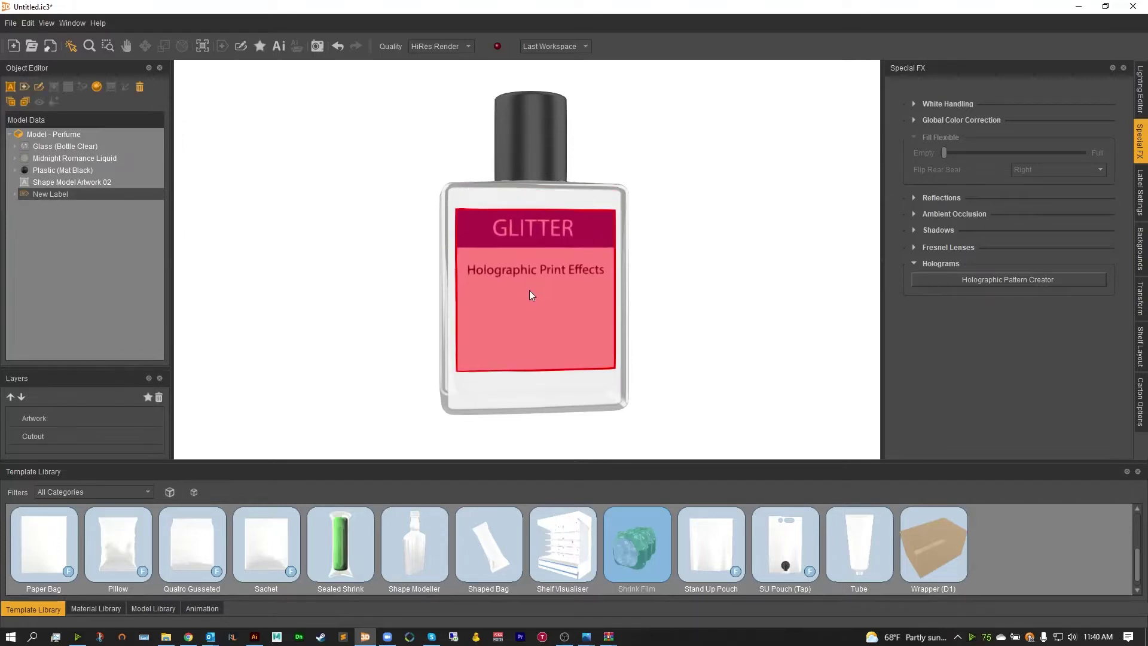
{"action": "left_click", "coordinate": [15, 193]}
{"action": "double_click", "coordinate": [45, 205]}
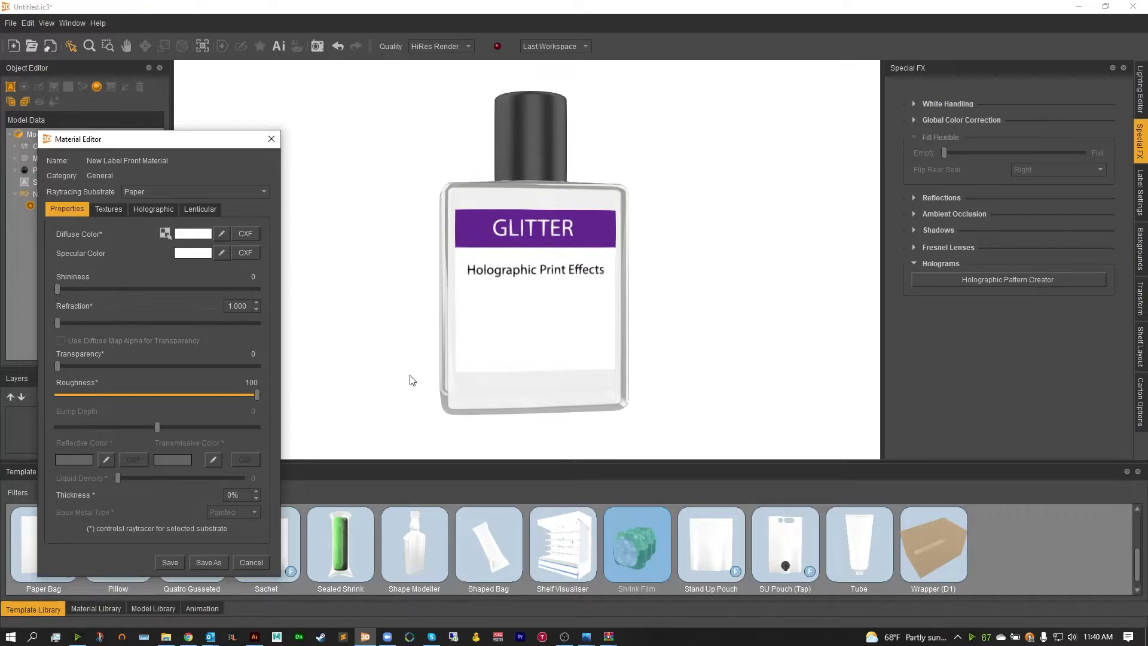
{"action": "left_click", "coordinate": [257, 562]}
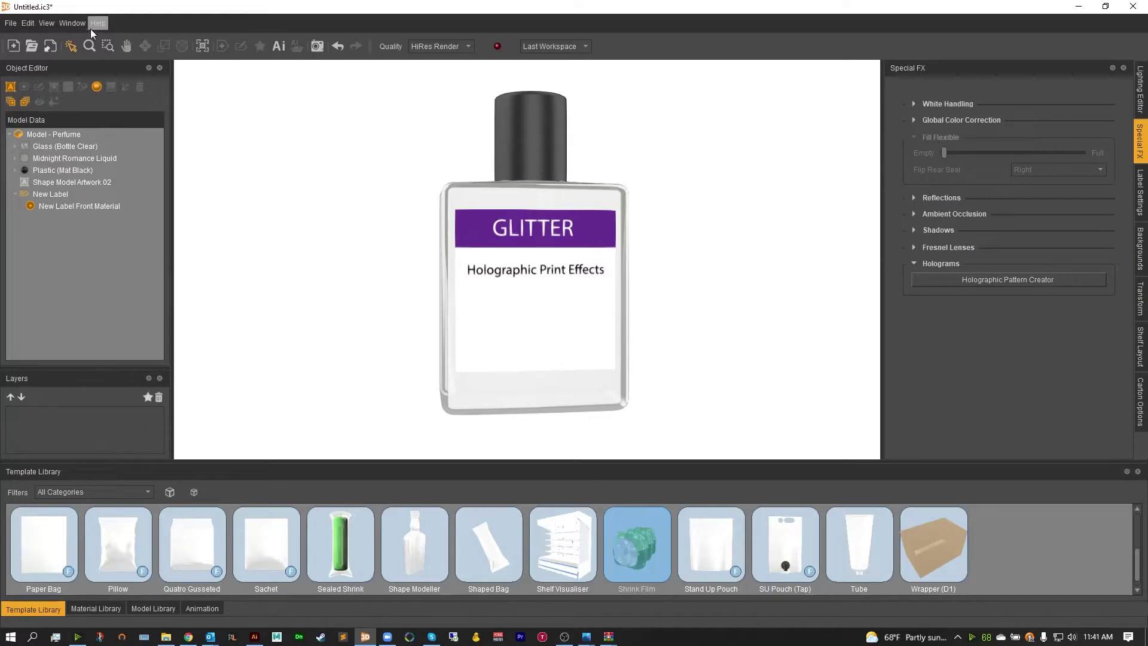
Open the Holographic Pattern Creator, tilt its preview swatch, and compare Raytraced and Standard previews.
{"action": "left_click", "coordinate": [71, 24]}
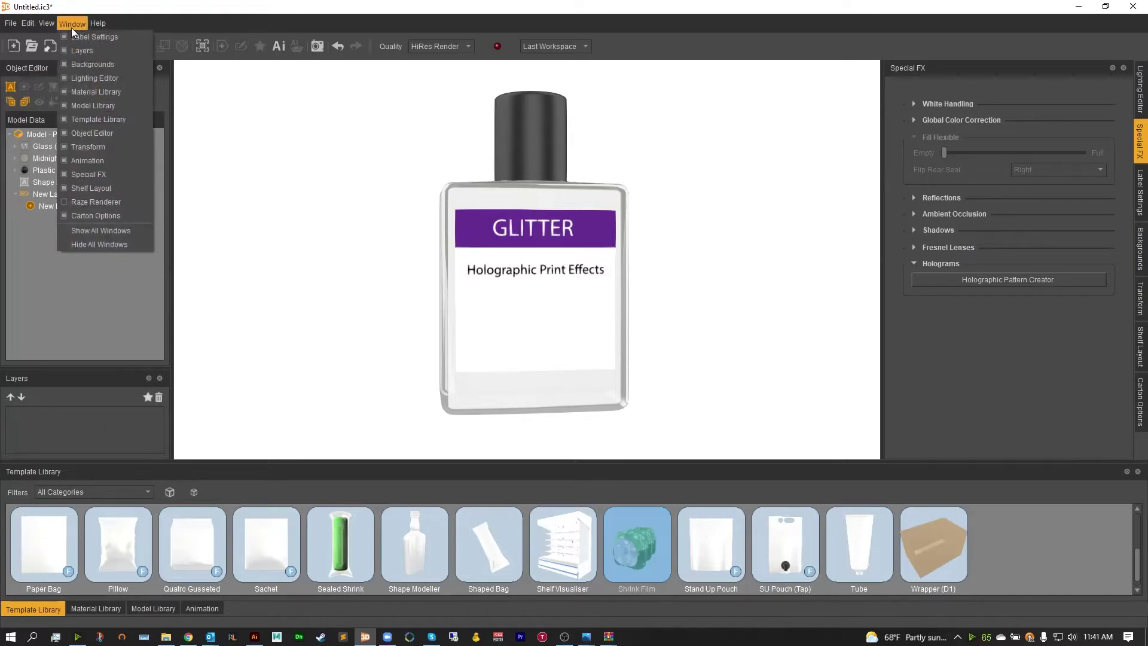
{"action": "left_click", "coordinate": [70, 27]}
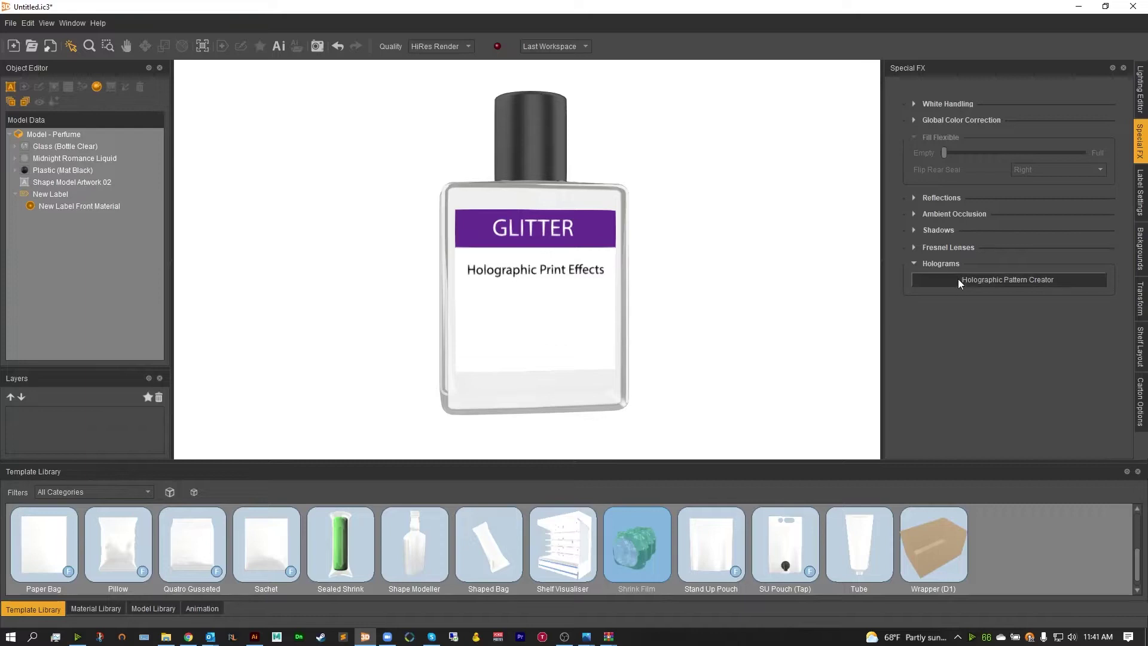
{"action": "left_click", "coordinate": [1009, 282]}
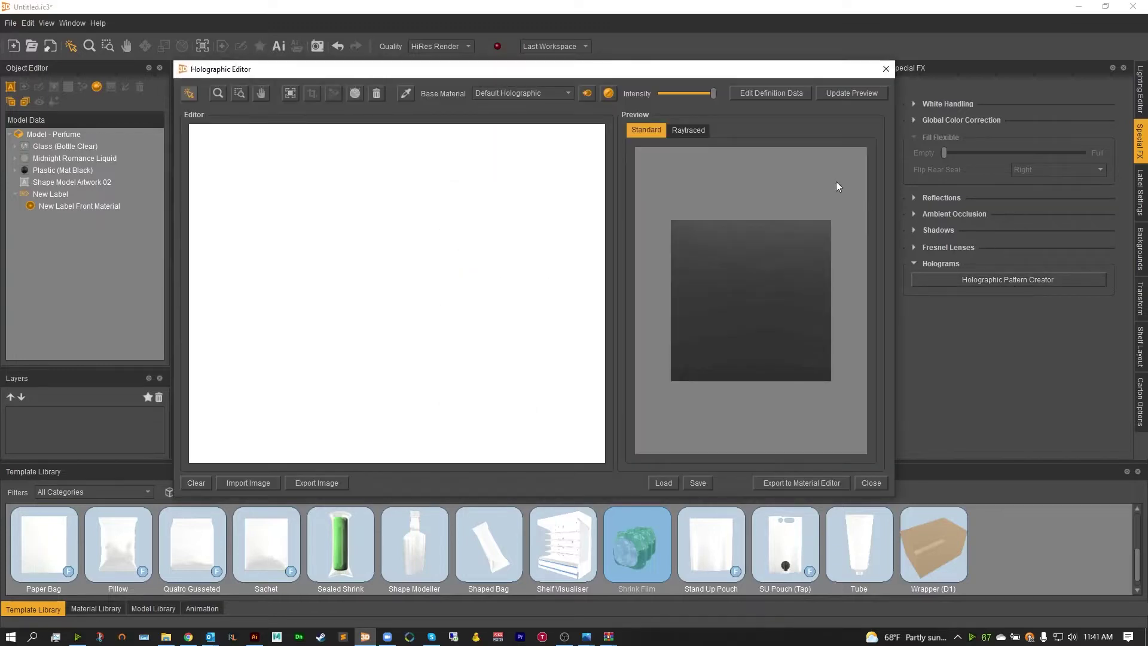
{"action": "left_click_drag", "start_coordinate": [738, 77], "coordinate": [737, 67]}
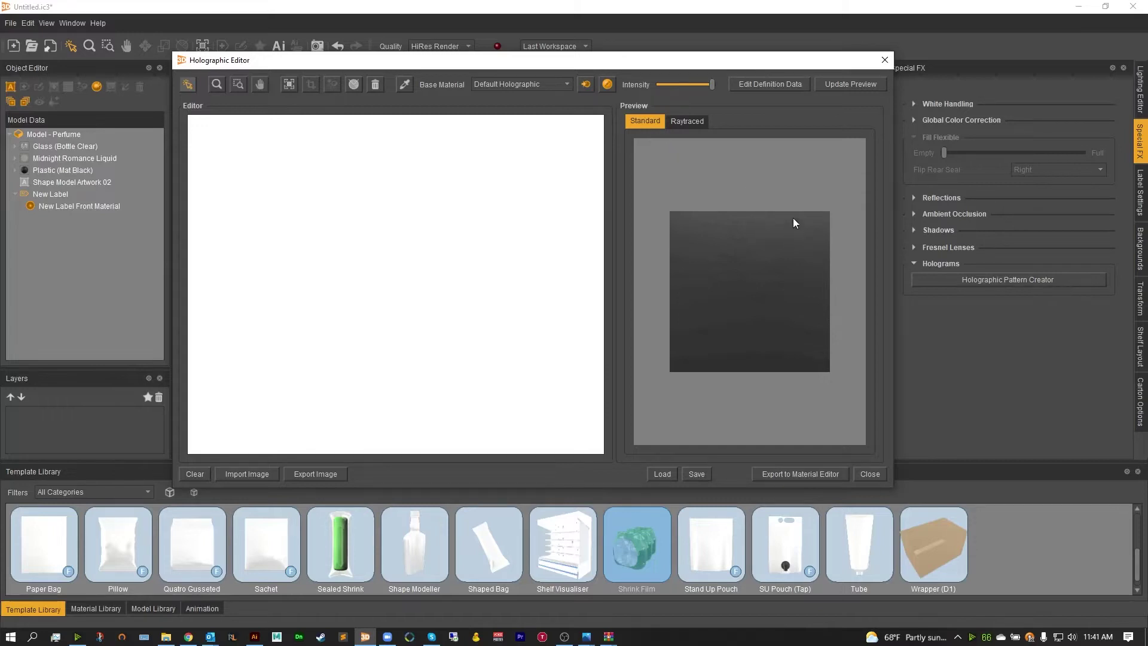
{"action": "mouse_move", "coordinate": [712, 321]}
{"action": "left_mouse_down"}
{"action": "mouse_move", "coordinate": [730, 302]}
{"action": "mouse_move", "coordinate": [743, 315]}
{"action": "mouse_move", "coordinate": [724, 228]}
{"action": "left_mouse_up"}
{"action": "left_click", "coordinate": [688, 123]}
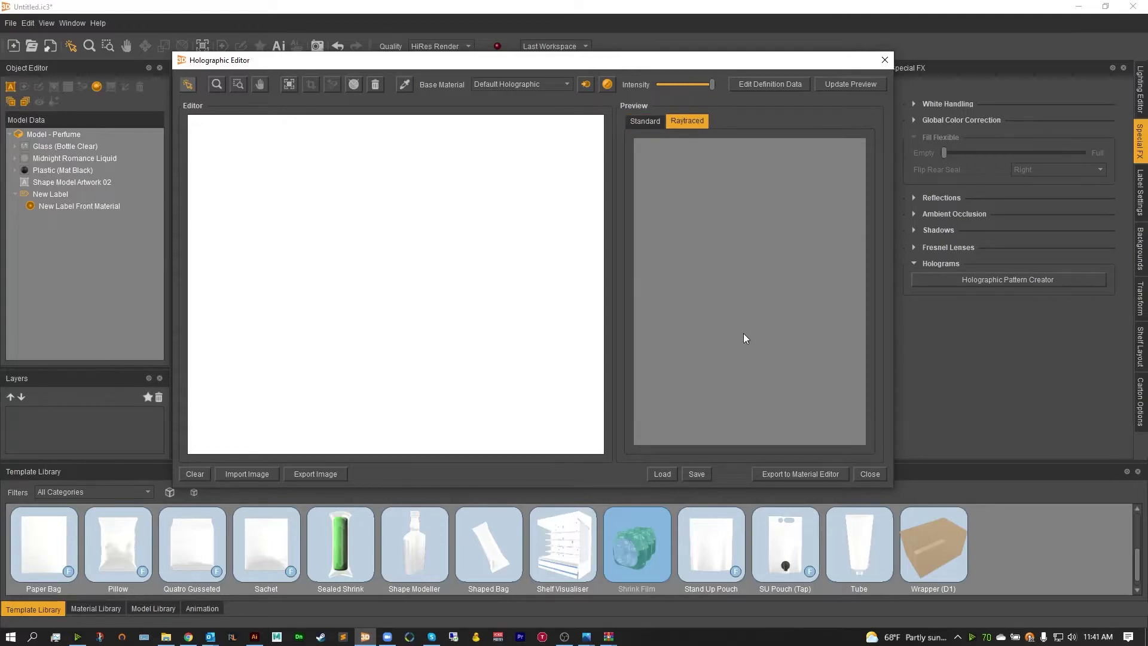
{"action": "left_click", "coordinate": [651, 125]}
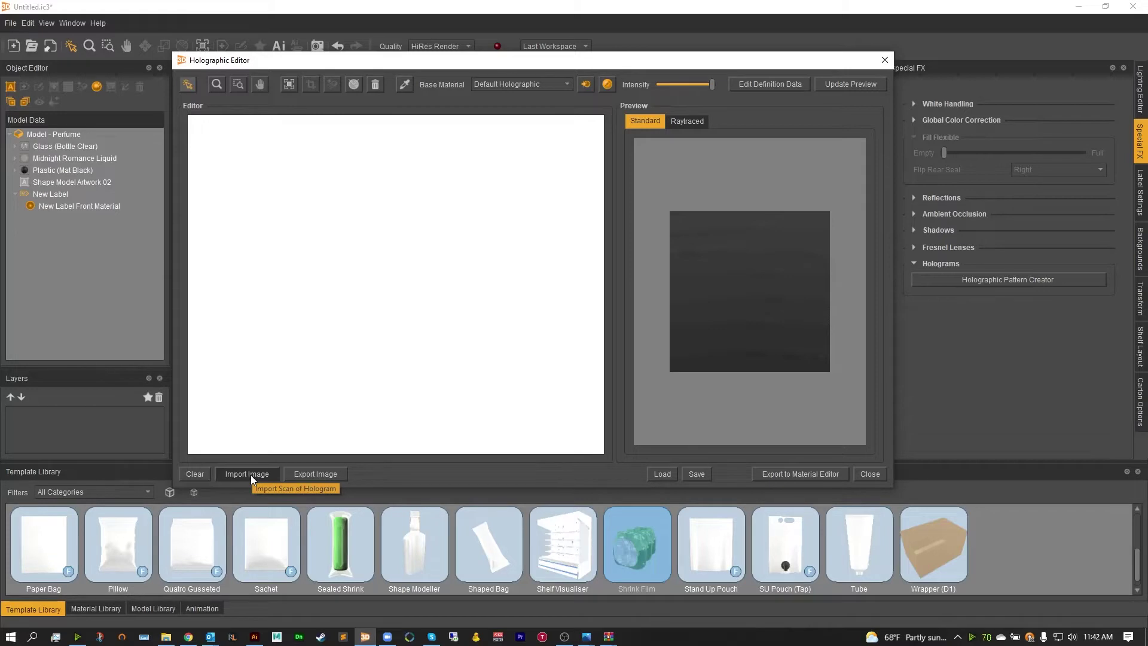
Preview the Holographic Materials images (Pixels, Stars, Shapes-01, Swirls) and import Triangles as the hologram pattern.
{"action": "left_click", "coordinate": [250, 475]}
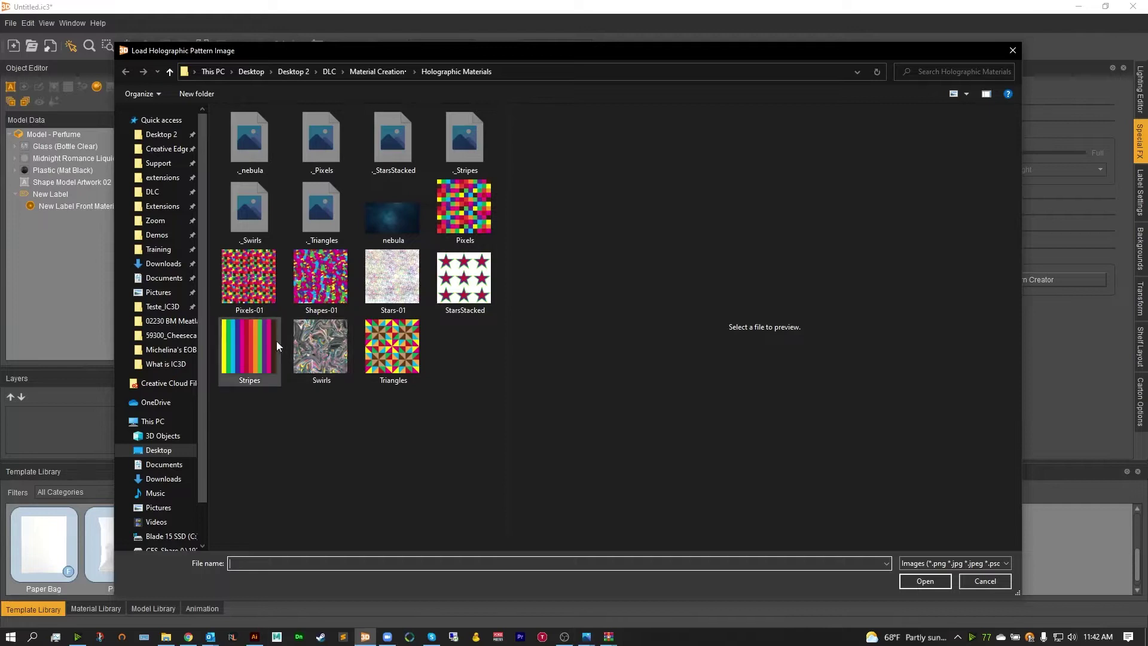
{"action": "left_click", "coordinate": [451, 221]}
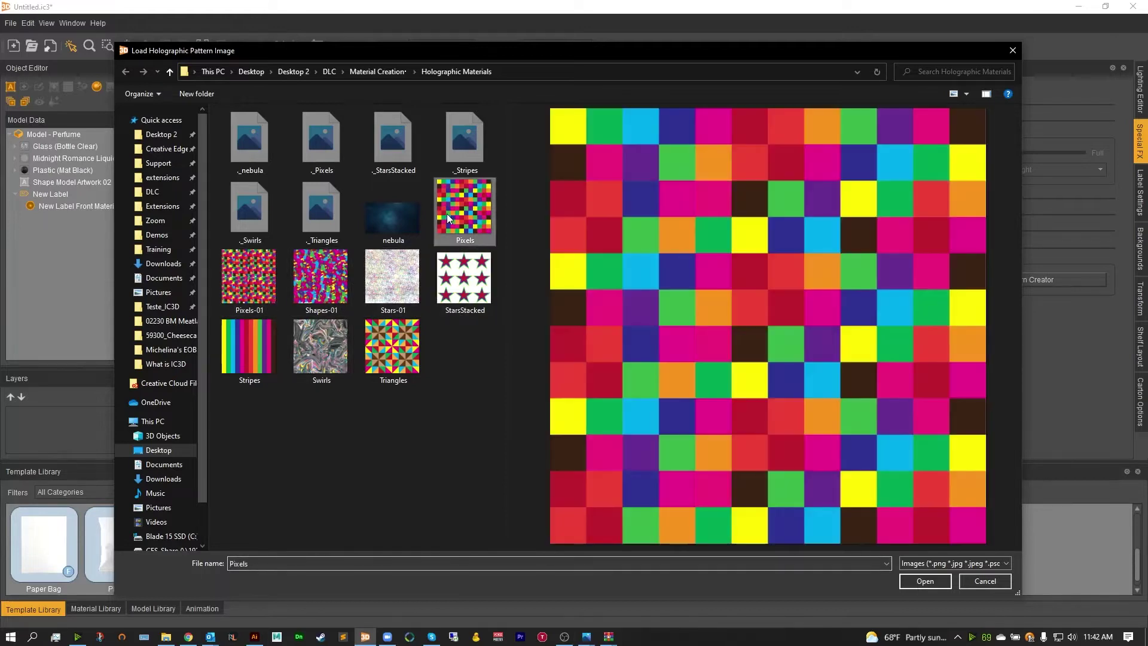
{"action": "left_click", "coordinate": [460, 278]}
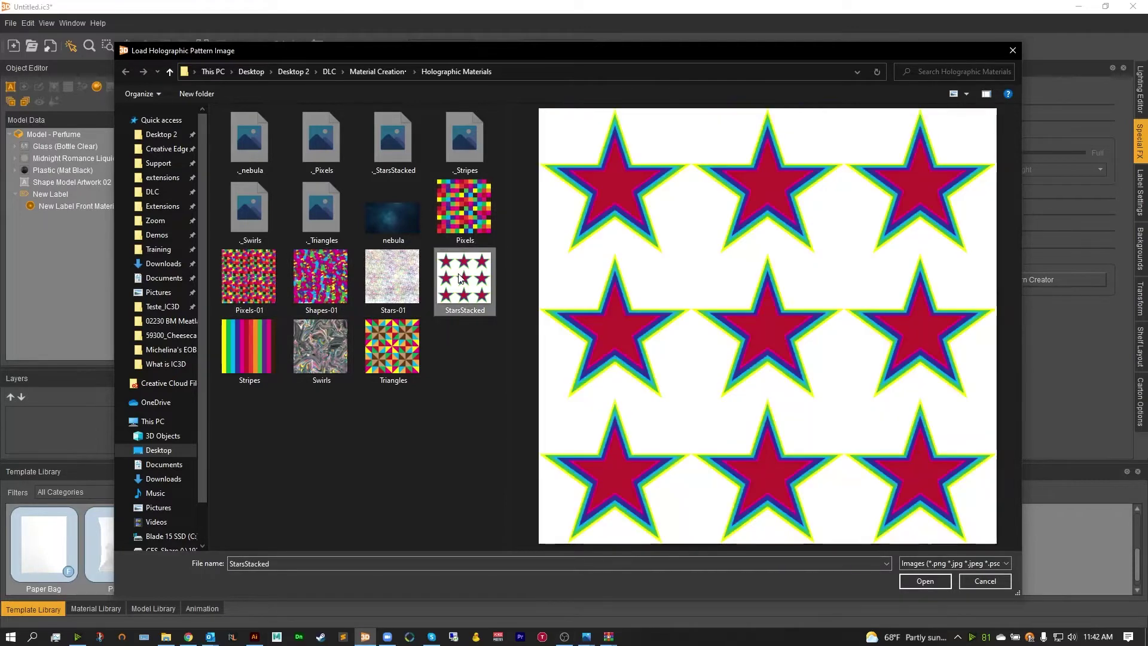
{"action": "left_click", "coordinate": [408, 292]}
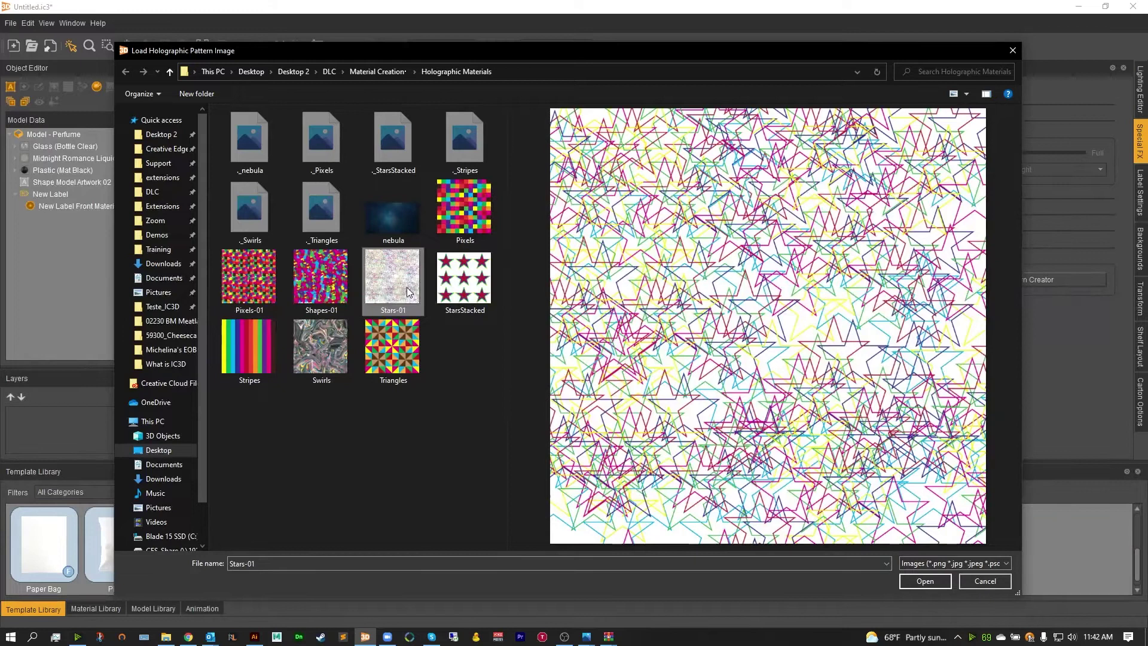
{"action": "left_click", "coordinate": [334, 276]}
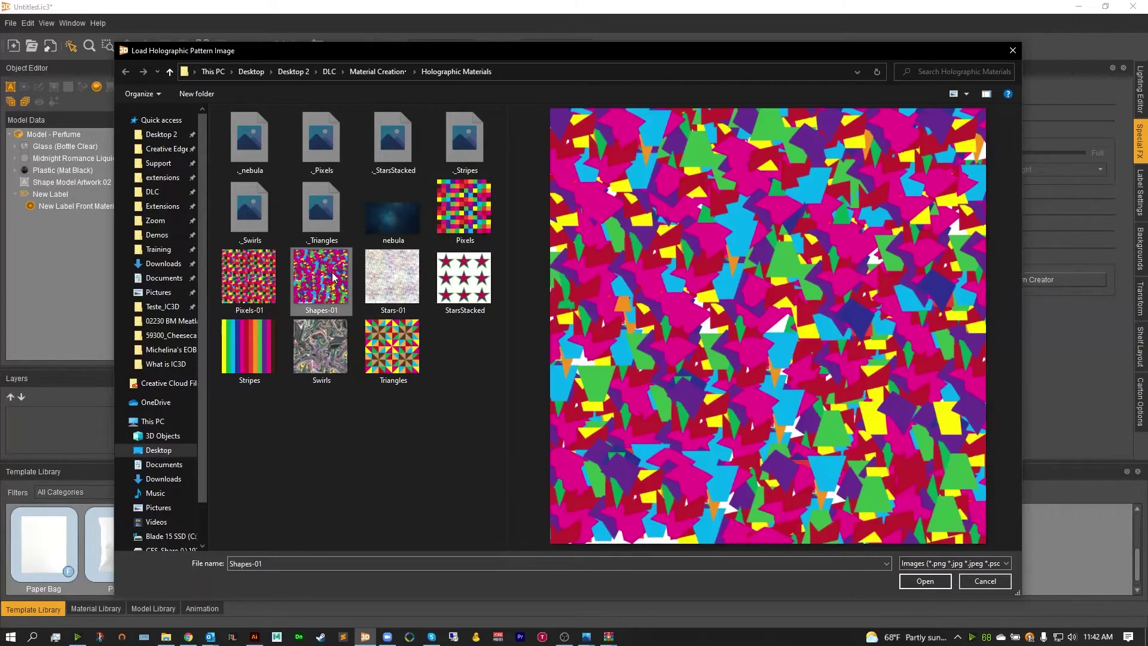
{"action": "left_click", "coordinate": [384, 231]}
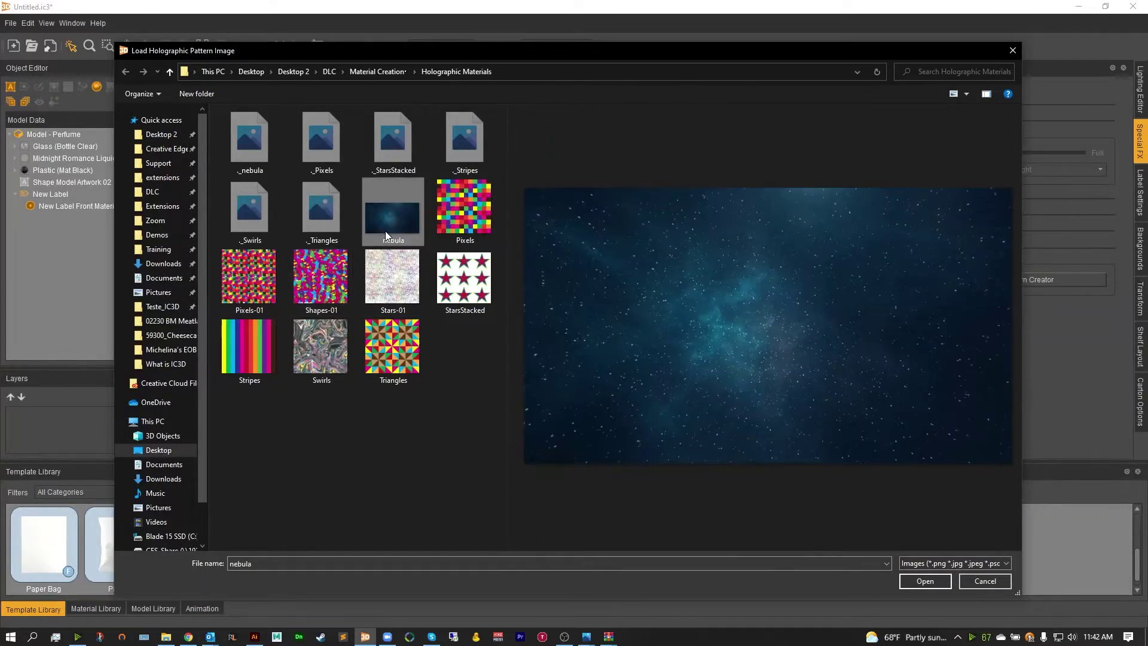
{"action": "left_click", "coordinate": [324, 354]}
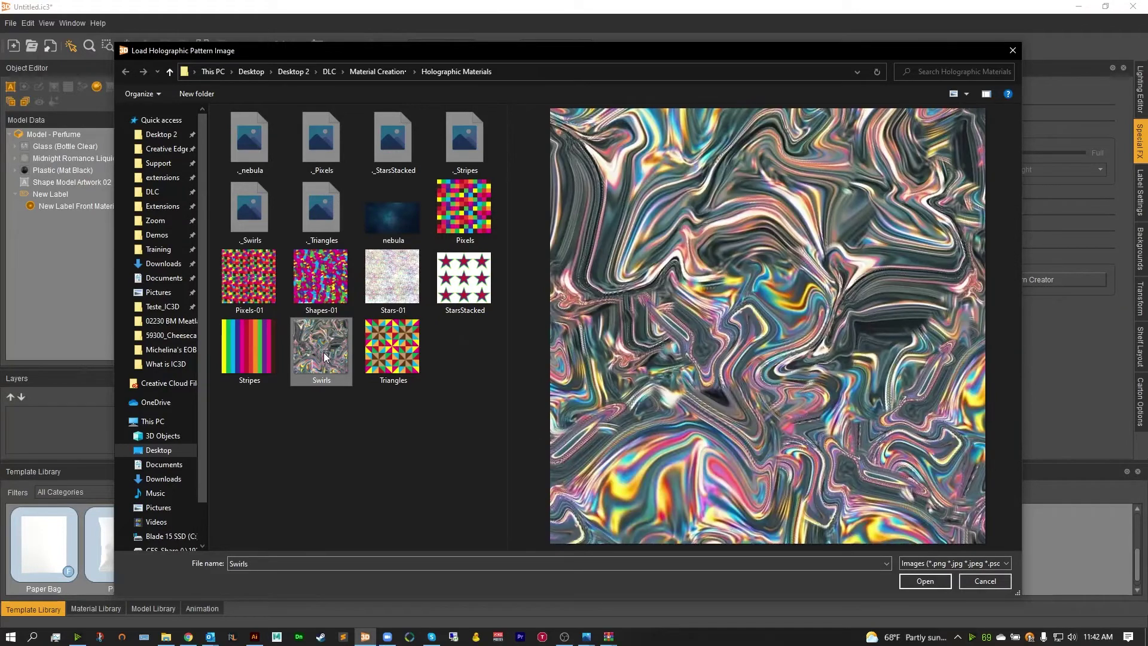
{"action": "left_click", "coordinate": [387, 342]}
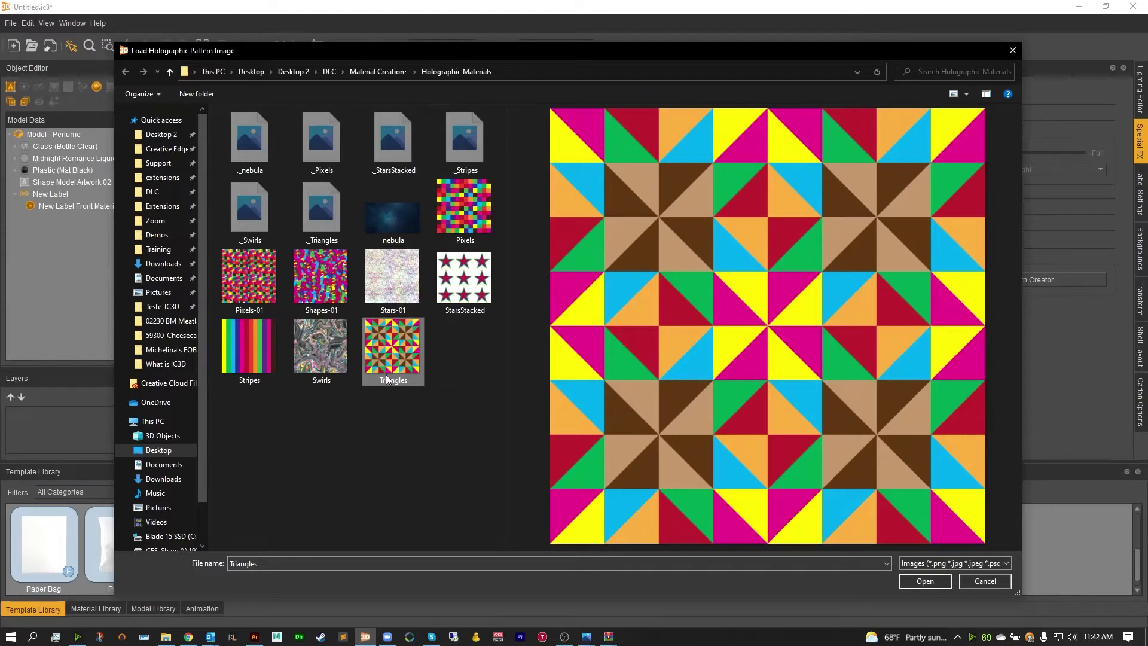
{"action": "left_click", "coordinate": [923, 581]}
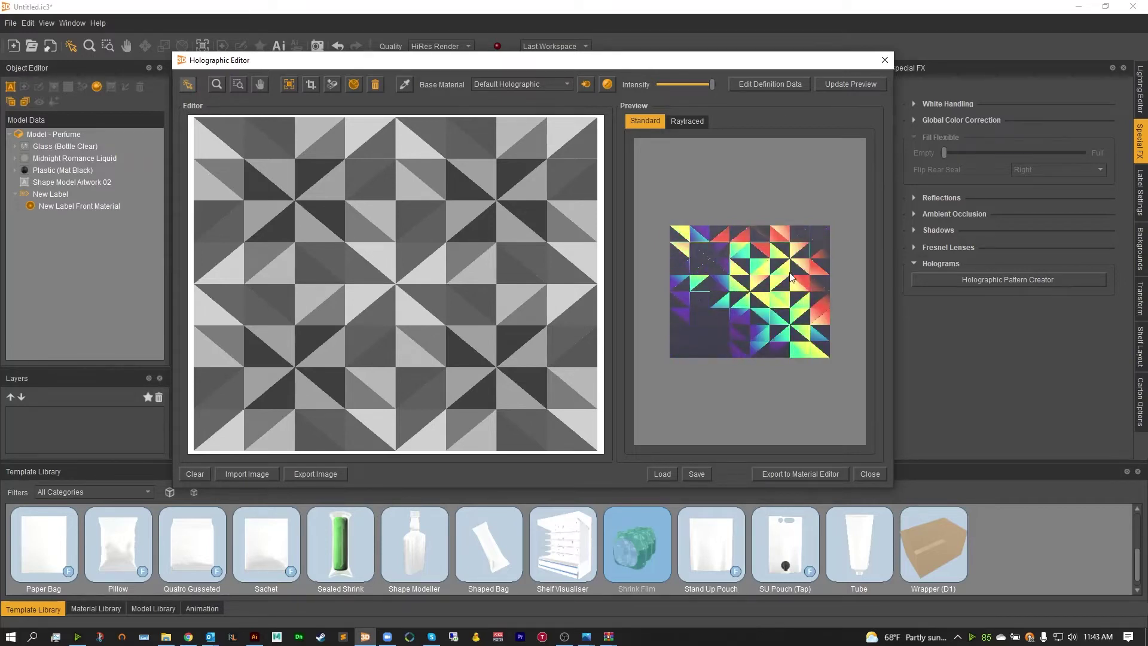
Import Shapes-01, accept the overwrite warning for shade definitions, then refresh and fit the pattern view.
{"action": "left_click", "coordinate": [260, 472]}
{"action": "double_click", "coordinate": [320, 257]}
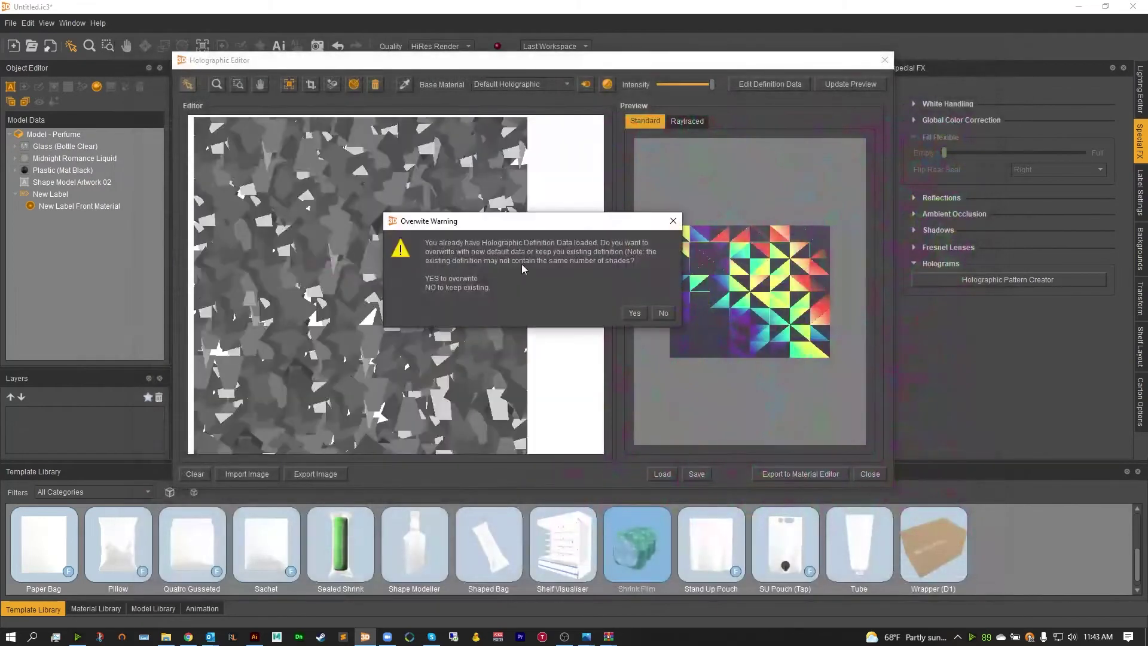
{"action": "left_click", "coordinate": [628, 313]}
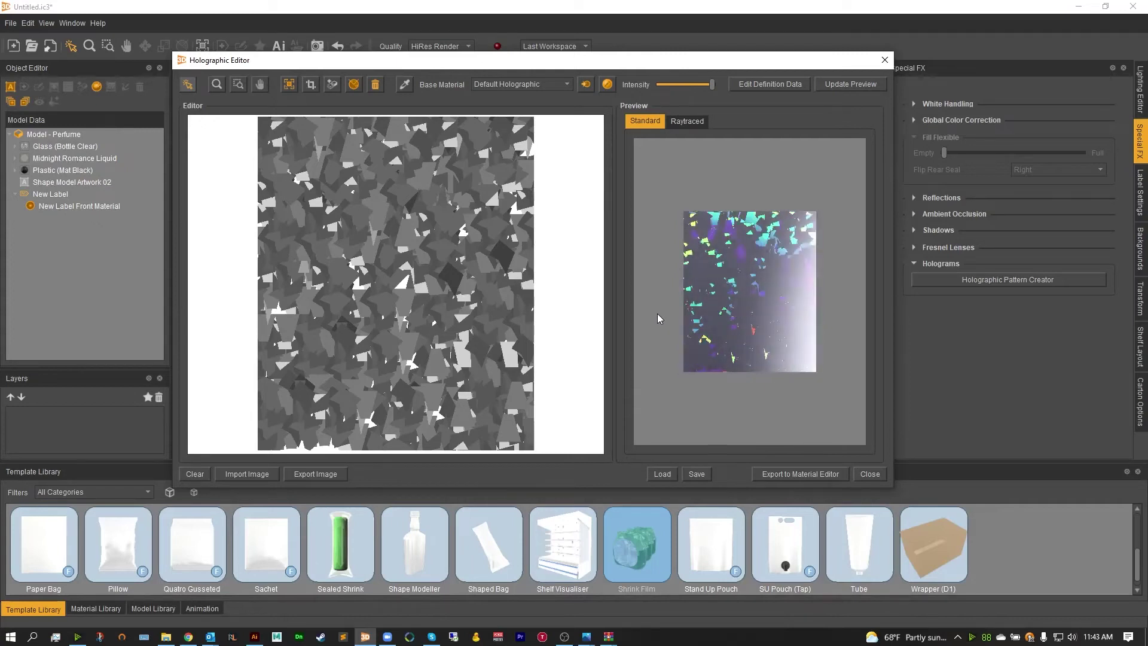
{"action": "left_click", "coordinate": [289, 84]}
{"action": "left_click", "coordinate": [288, 83]}
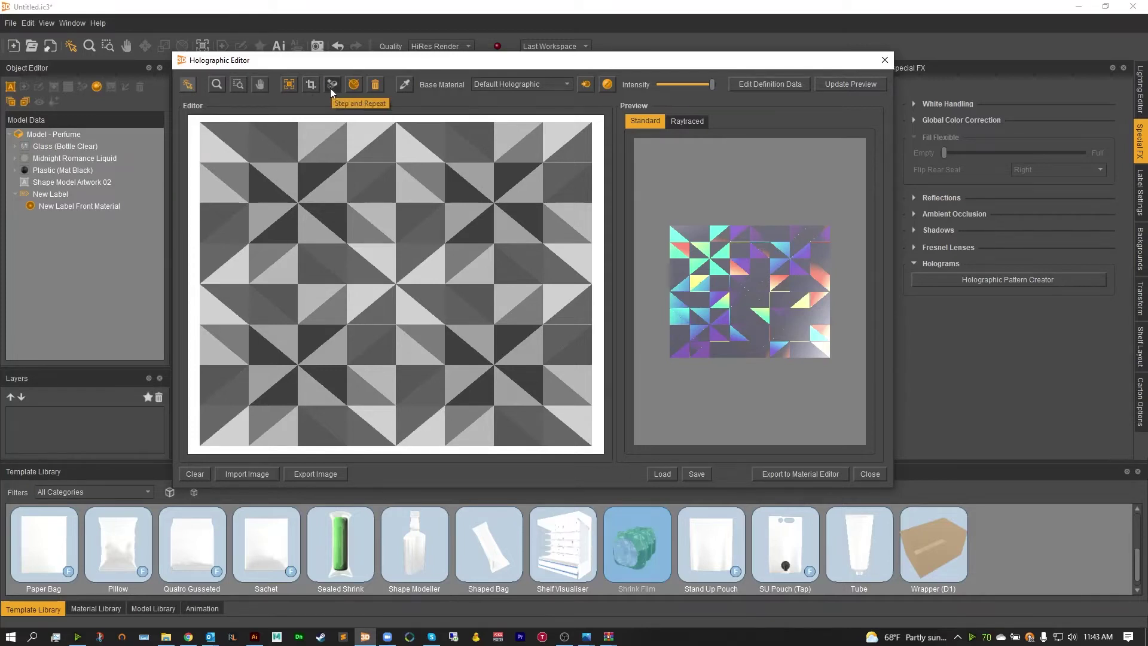
{"action": "left_click", "coordinate": [330, 88]}
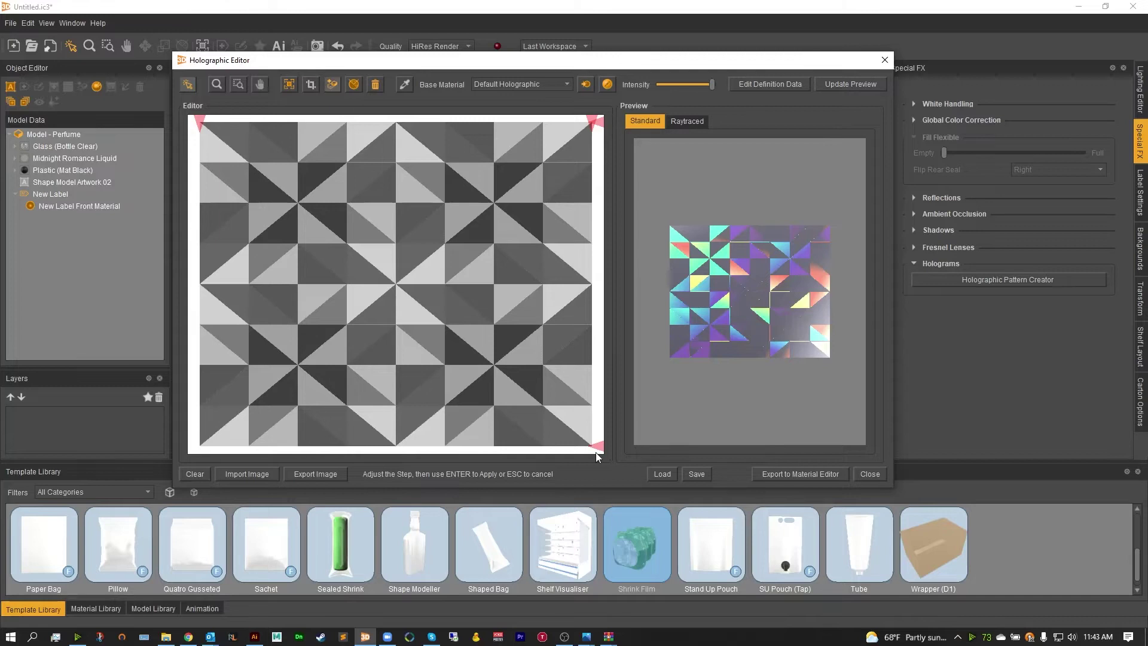
{"action": "left_click_drag", "start_coordinate": [597, 445], "coordinate": [592, 297]}
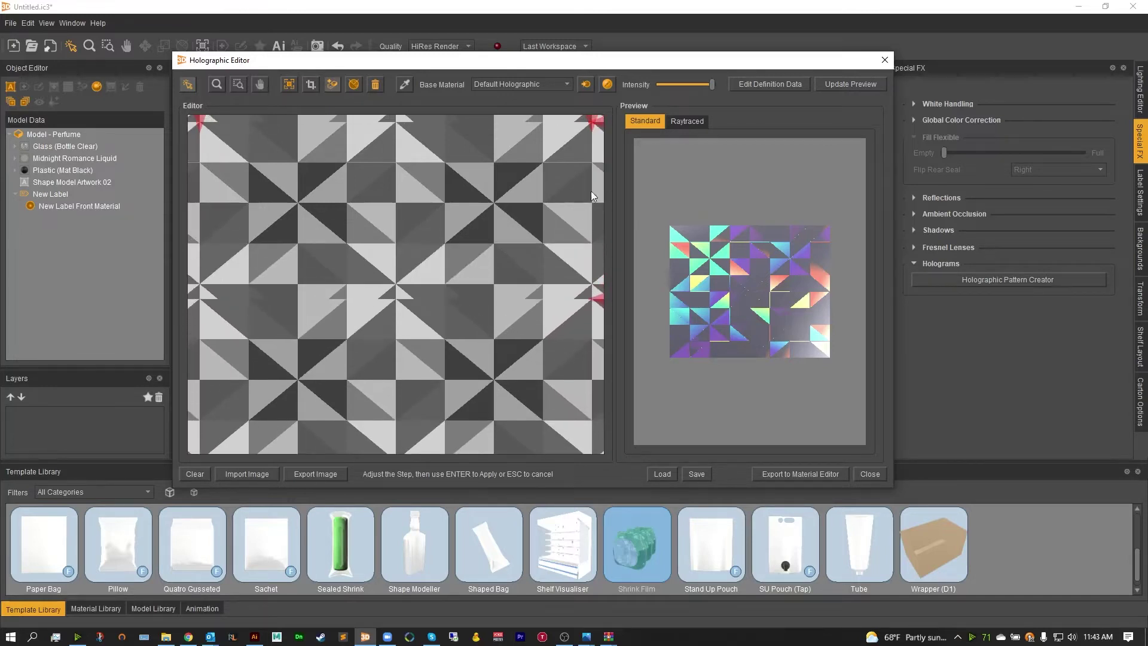
{"action": "left_click_drag", "start_coordinate": [591, 122], "coordinate": [438, 158]}
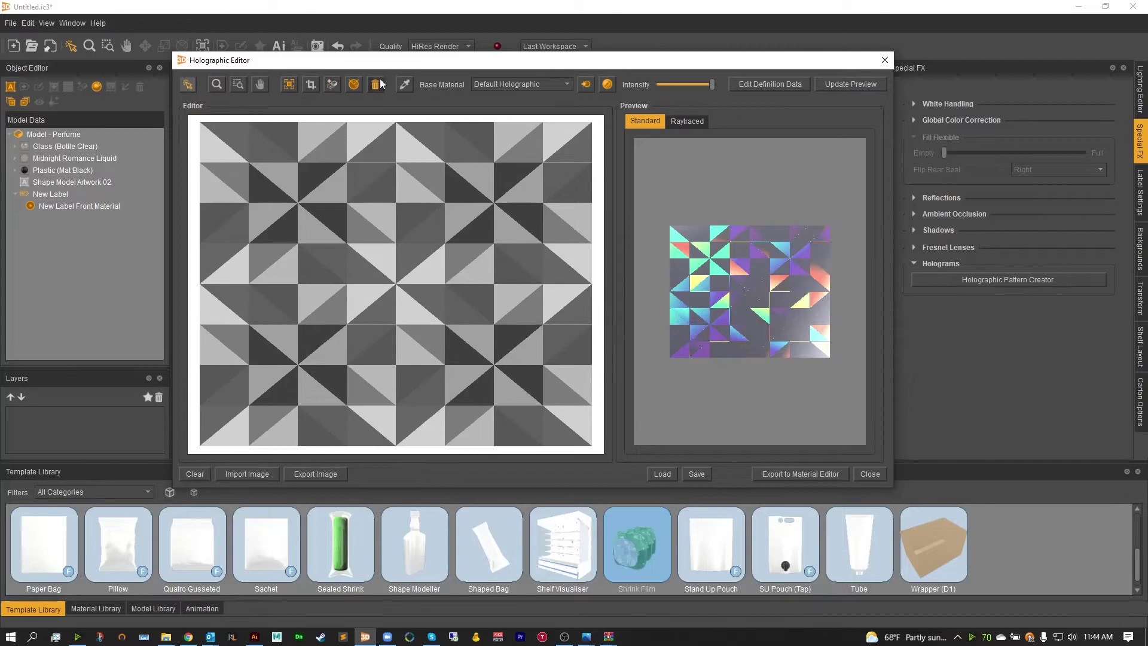
{"action": "left_click", "coordinate": [353, 87]}
{"action": "left_click", "coordinate": [353, 87]}
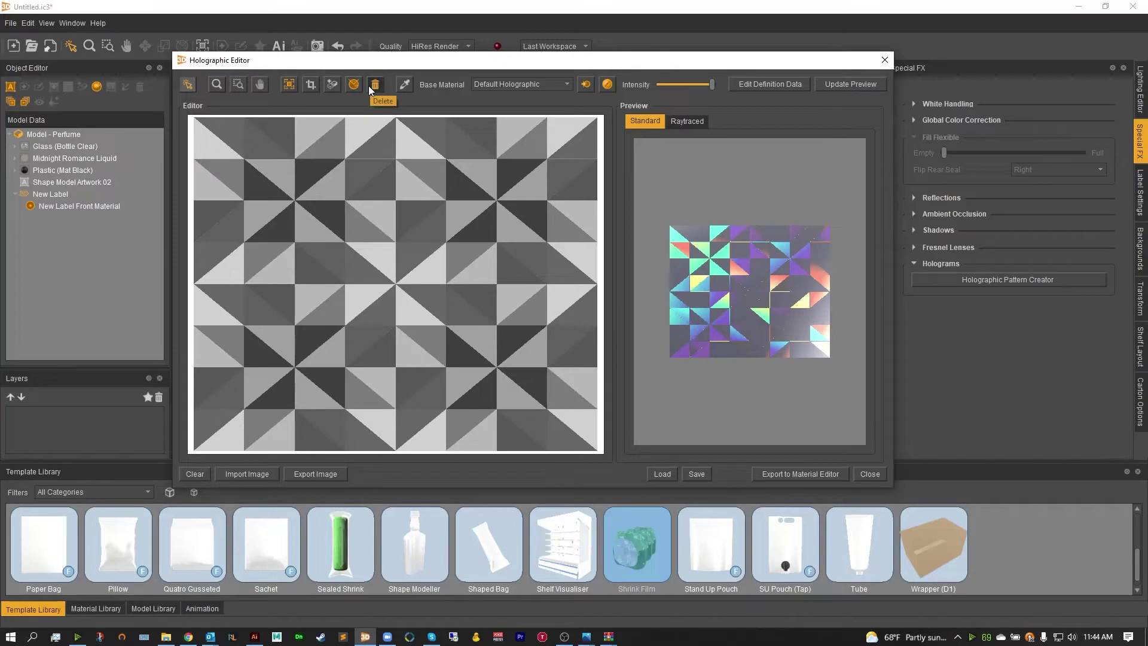
Eyedrop a grey triangle to open shade 95 and inspect its Period 93.50 and Angle values.
{"action": "left_click", "coordinate": [401, 89]}
{"action": "left_click", "coordinate": [362, 168]}
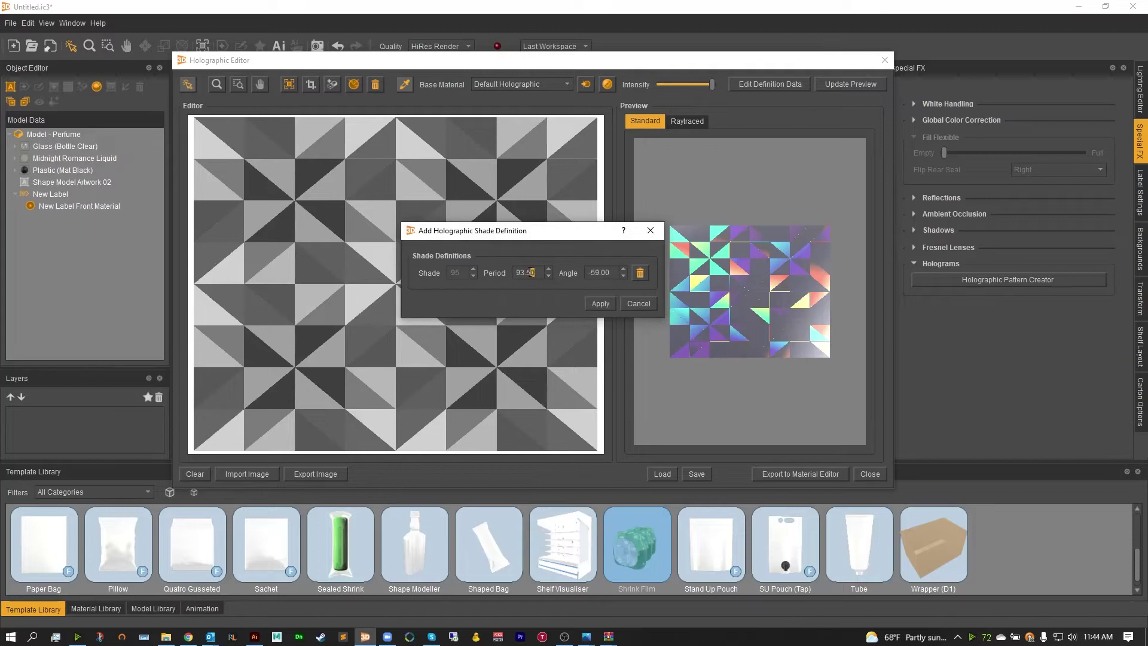
{"action": "left_click_drag", "start_coordinate": [535, 273], "coordinate": [515, 270]}
{"action": "left_click_drag", "start_coordinate": [615, 275], "coordinate": [584, 272]}
Close the shade definition unchanged and compare the hologram's raytraced and standard previews.
{"action": "left_click", "coordinate": [634, 303]}
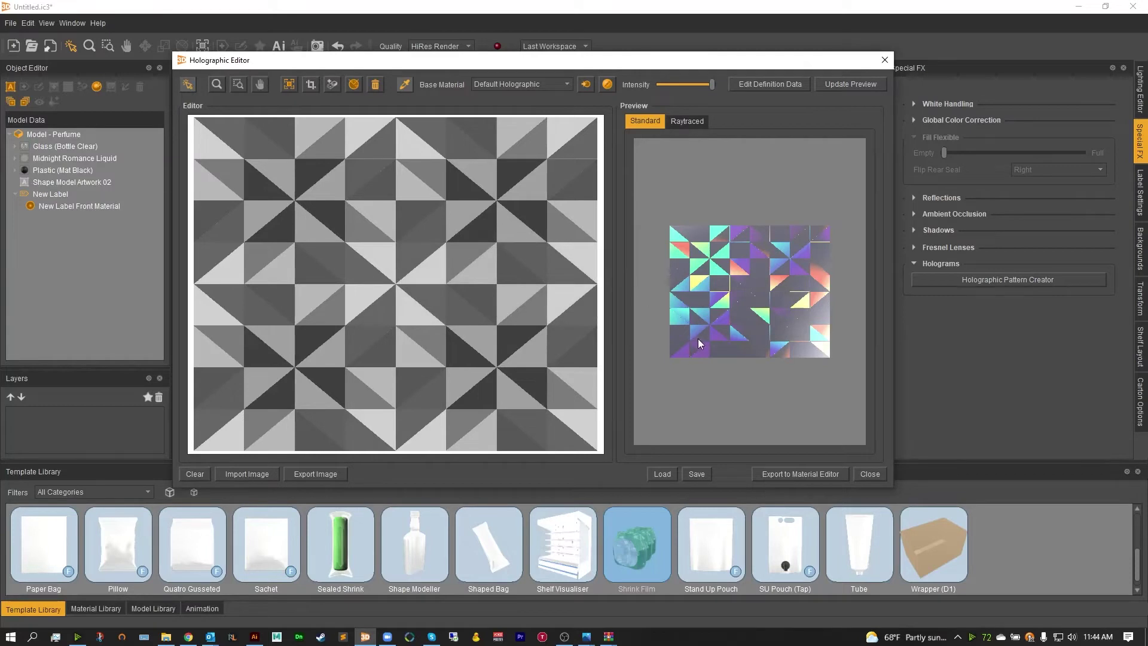
{"action": "left_click", "coordinate": [689, 127]}
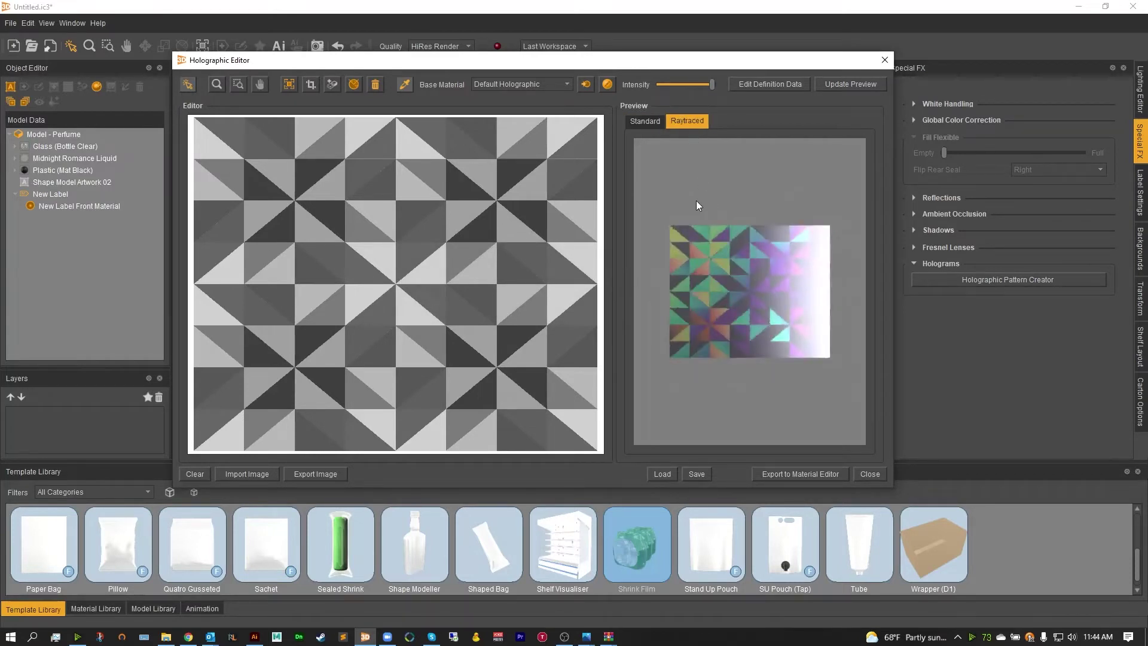
{"action": "left_click", "coordinate": [732, 329]}
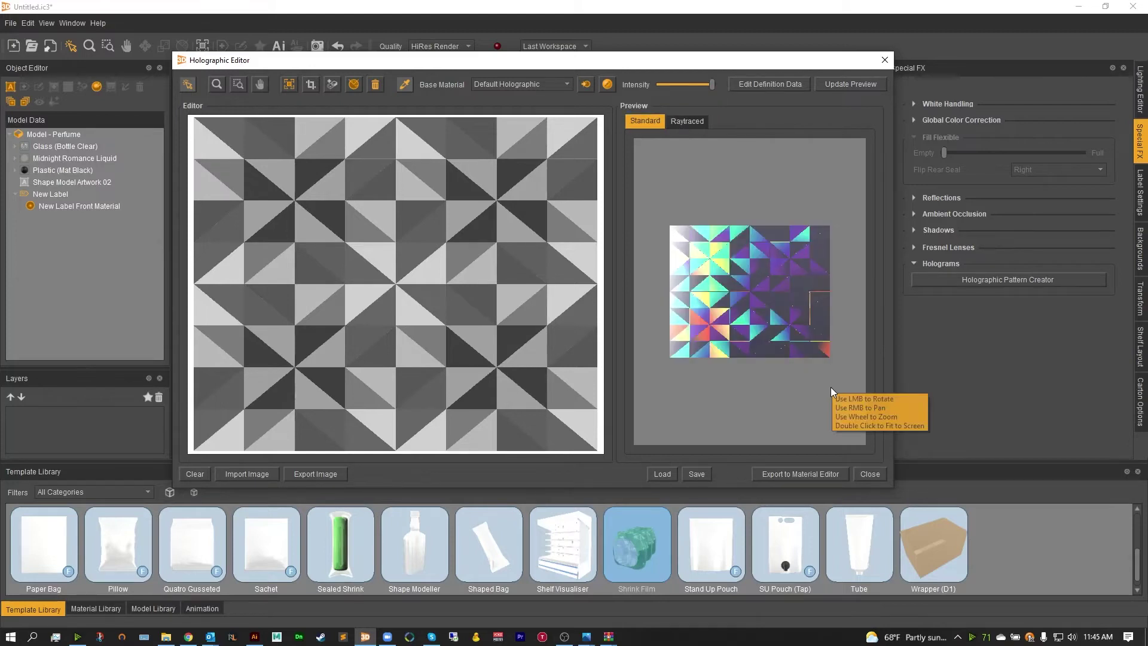
Make a new material from the hologram with shininess 12, refraction 1.482, transparency 10, previewed raytraced.
{"action": "left_click", "coordinate": [789, 475]}
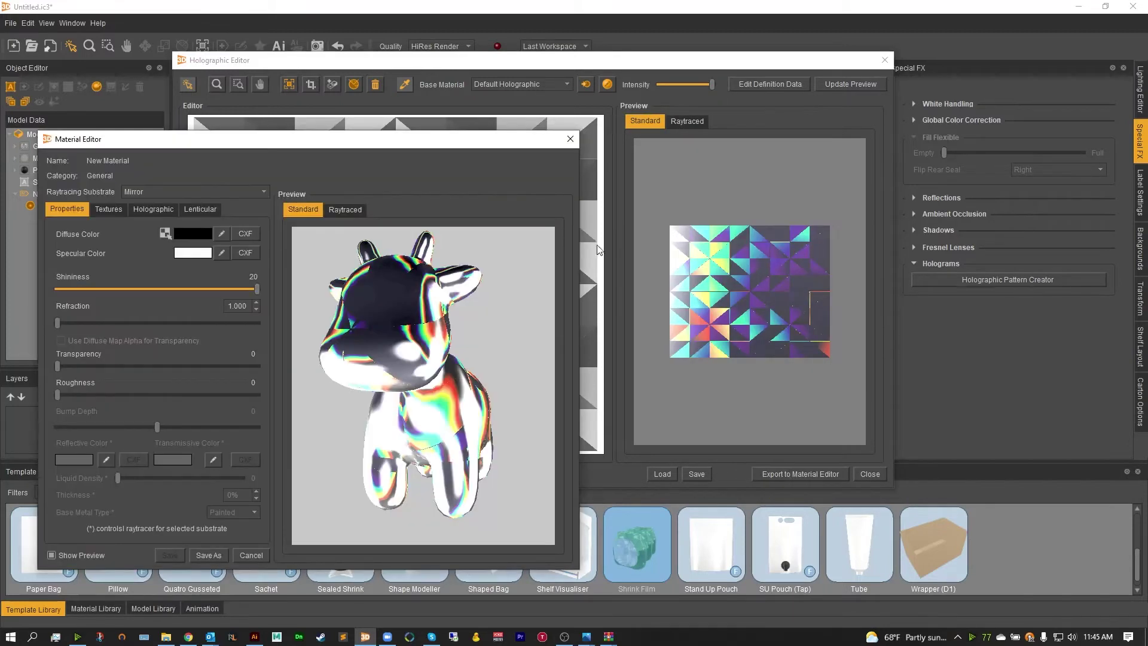
{"action": "left_click_drag", "start_coordinate": [470, 142], "coordinate": [654, 81]}
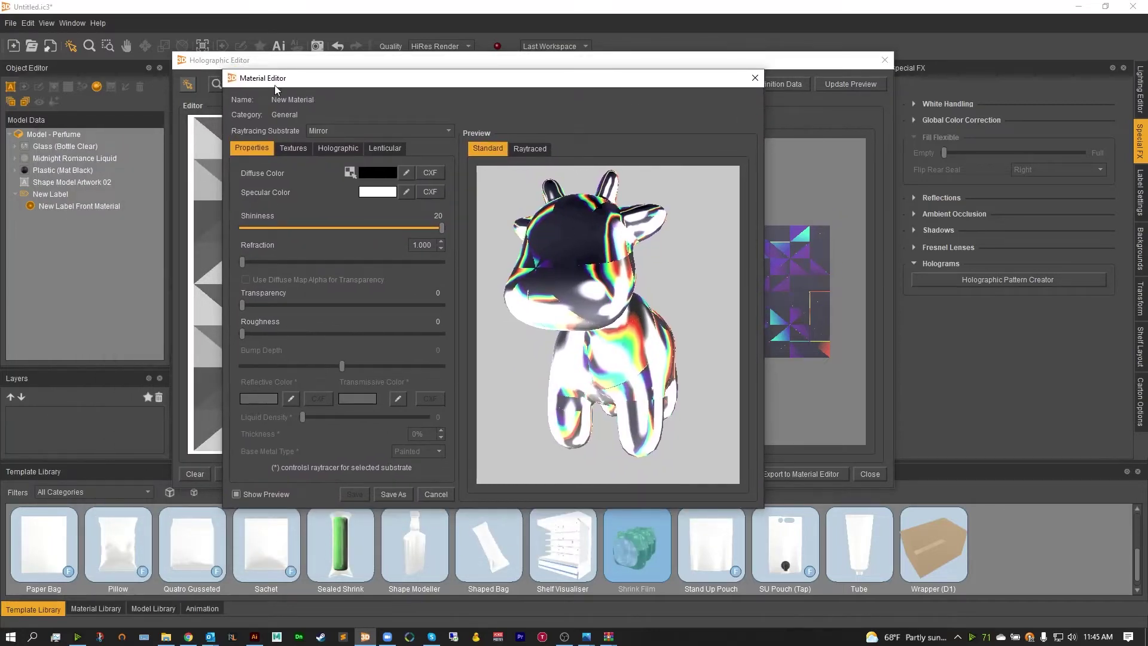
{"action": "left_click_drag", "start_coordinate": [442, 228], "coordinate": [362, 230]}
{"action": "left_click_drag", "start_coordinate": [242, 261], "coordinate": [274, 264]}
{"action": "left_click_drag", "start_coordinate": [243, 305], "coordinate": [249, 333]}
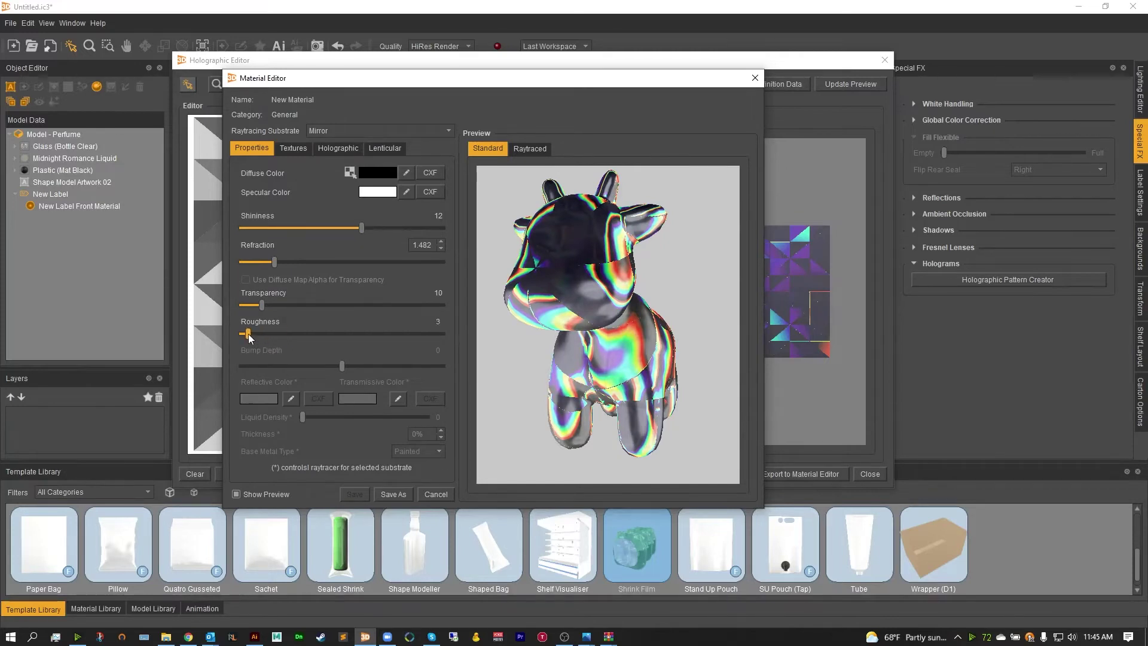
{"action": "left_click", "coordinate": [529, 149]}
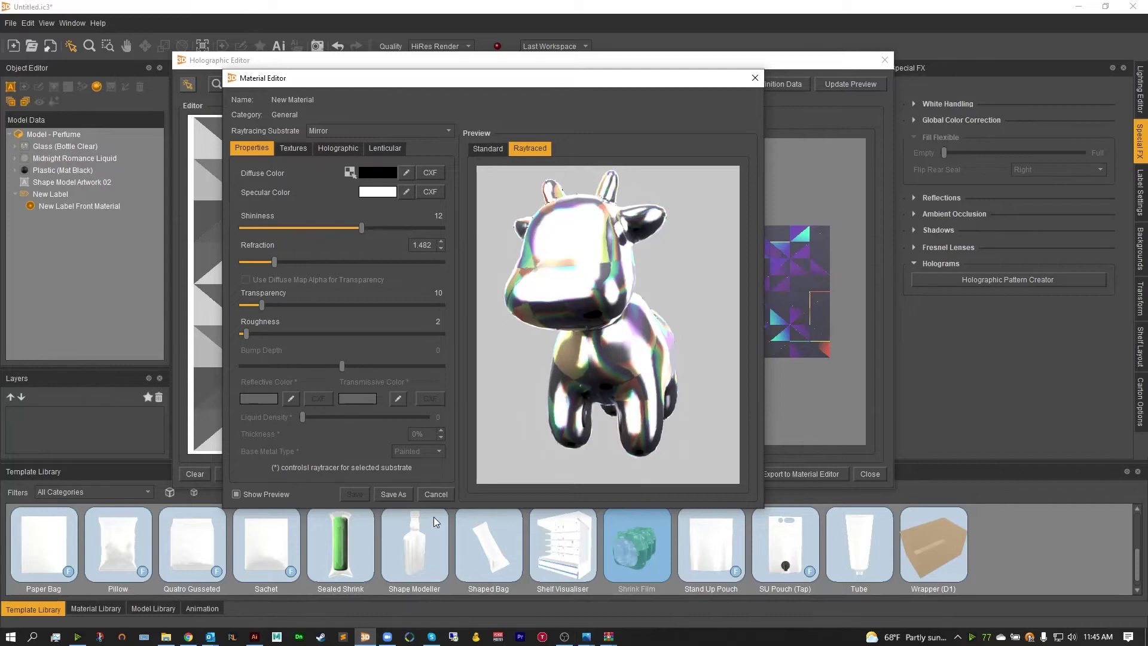
Save the new material as 'Triangles Holo' in the Holographic category.
{"action": "left_click", "coordinate": [388, 495]}
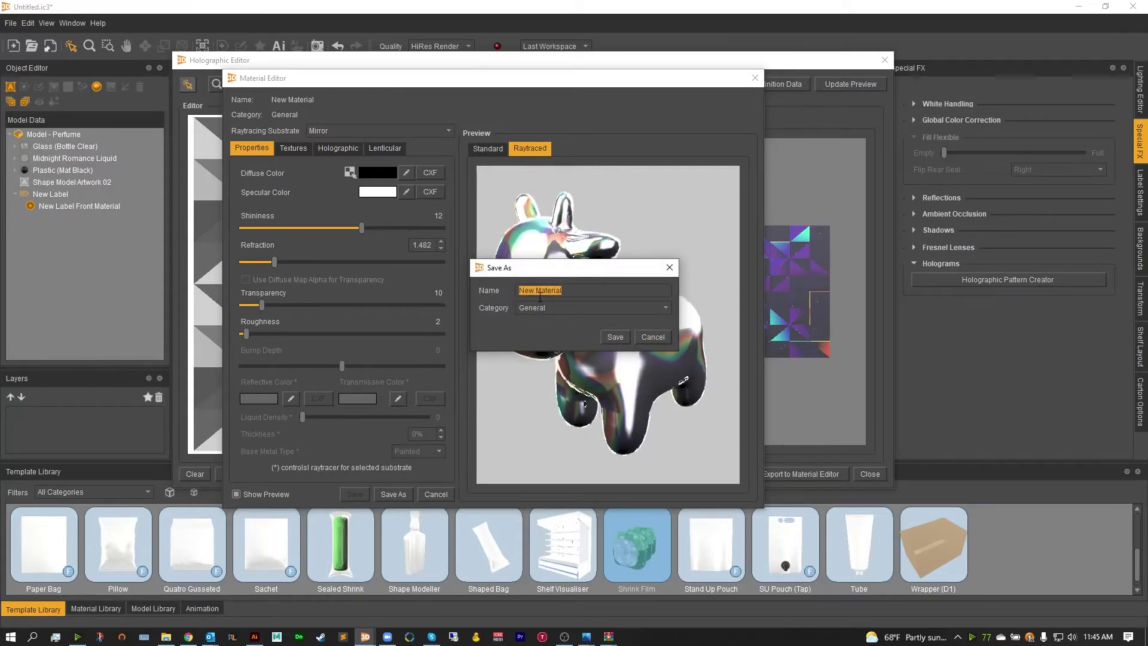
{"action": "type", "text": "Tri"}
{"action": "type", "text": "angles H"}
{"action": "type", "text": "olo"}
{"action": "type", "text": "Holo"}
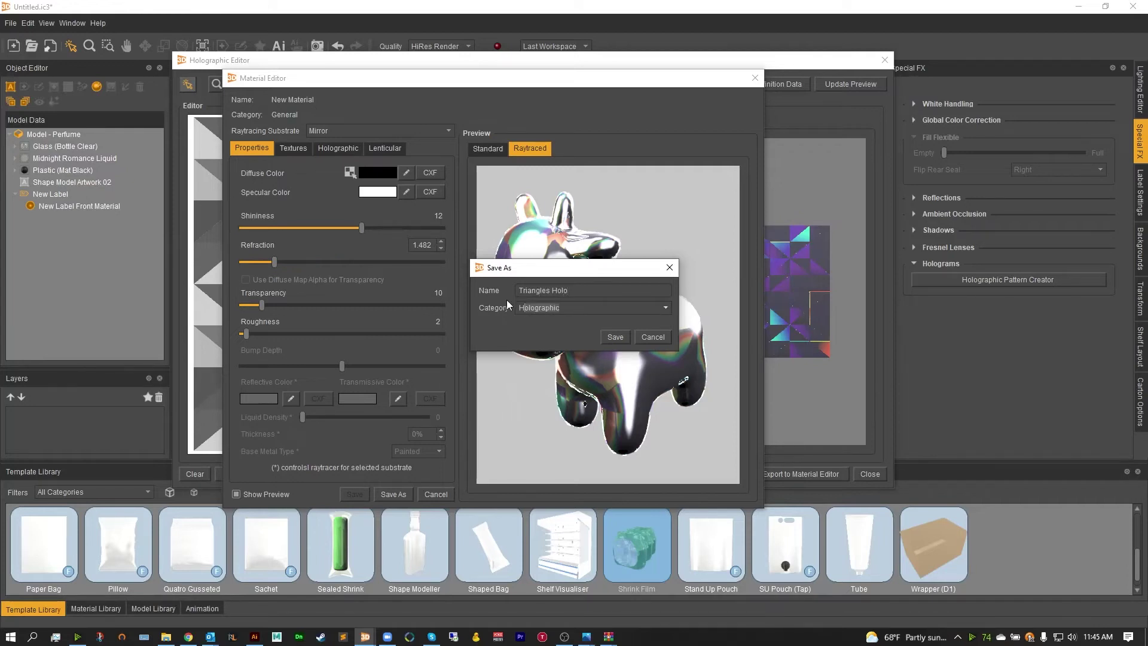
{"action": "key", "text": "Return"}
{"action": "key", "text": "Return"}
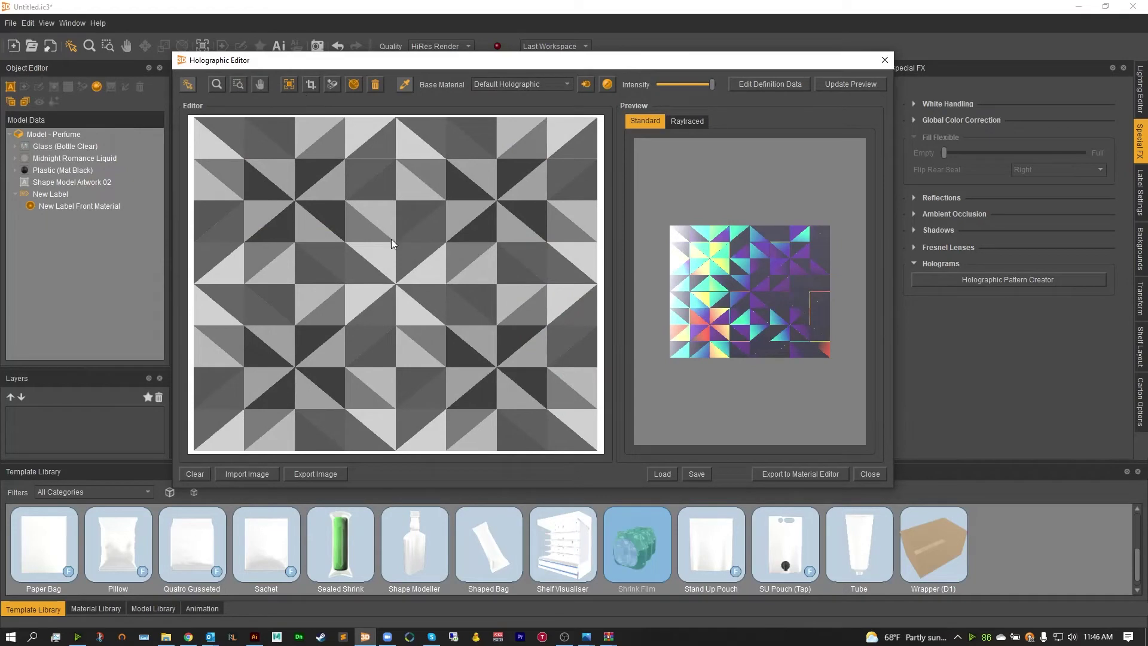
Close the Holographic Editor and drag Triangles Holo from the Holographic material library onto the bottle label.
{"action": "left_click", "coordinate": [866, 474]}
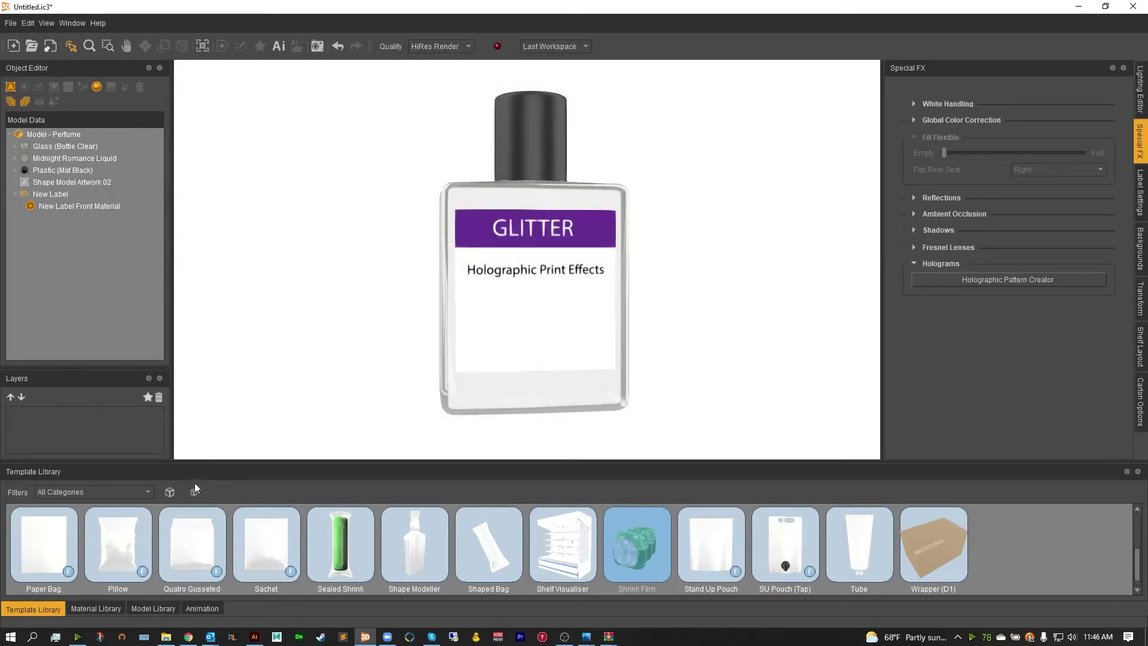
{"action": "left_click", "coordinate": [96, 608]}
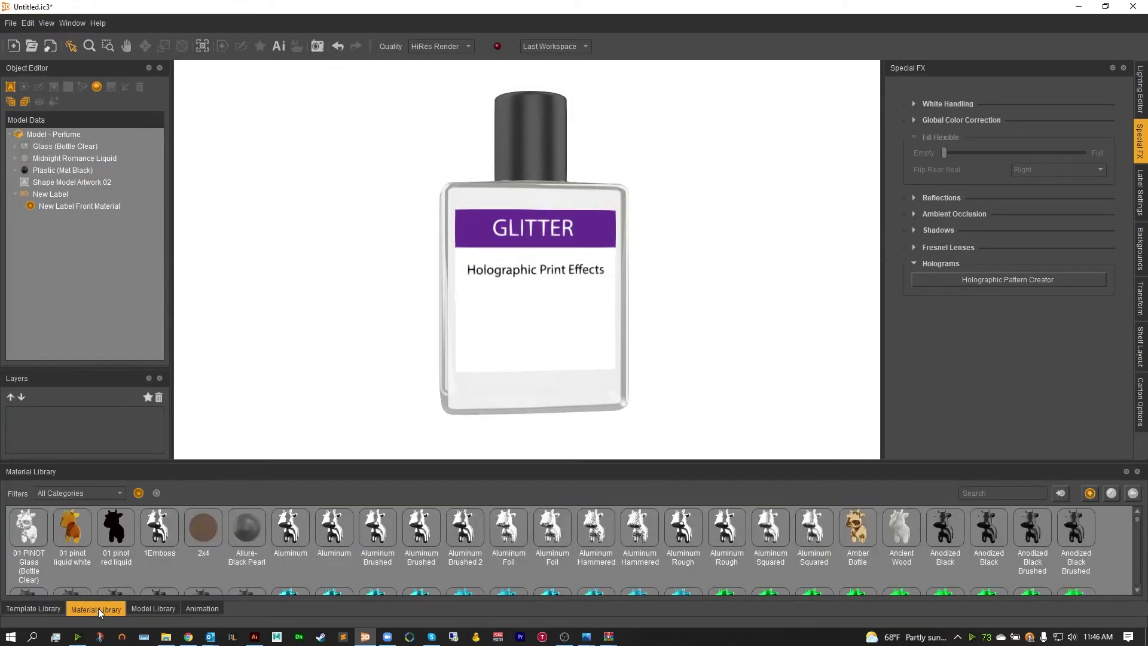
{"action": "left_click", "coordinate": [89, 491]}
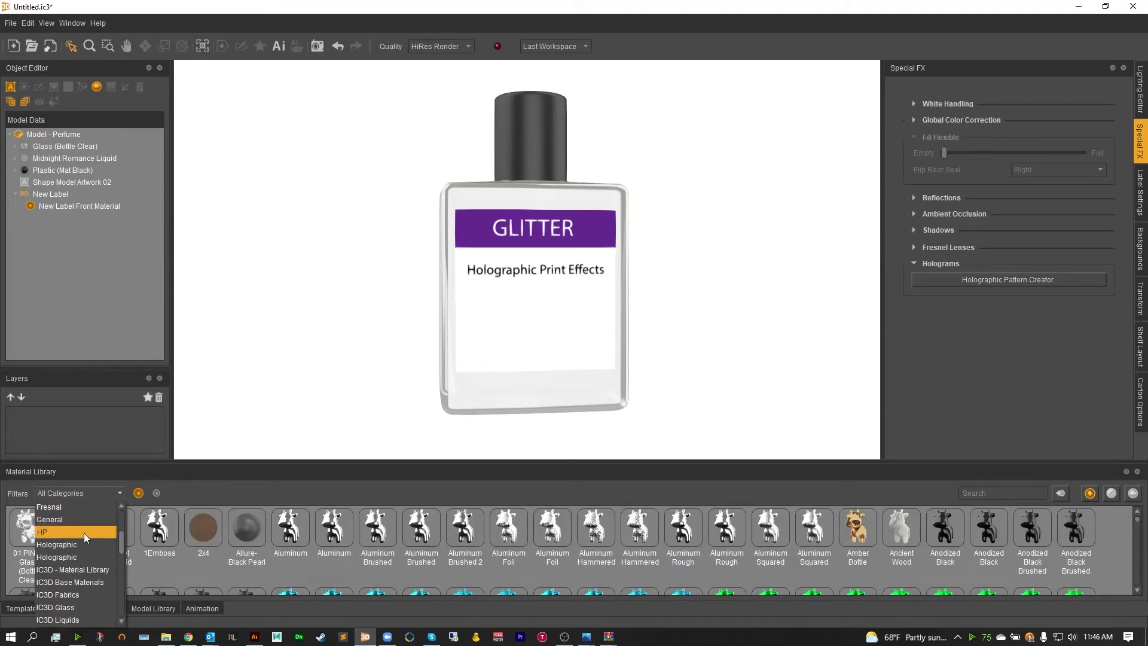
{"action": "left_click", "coordinate": [73, 552]}
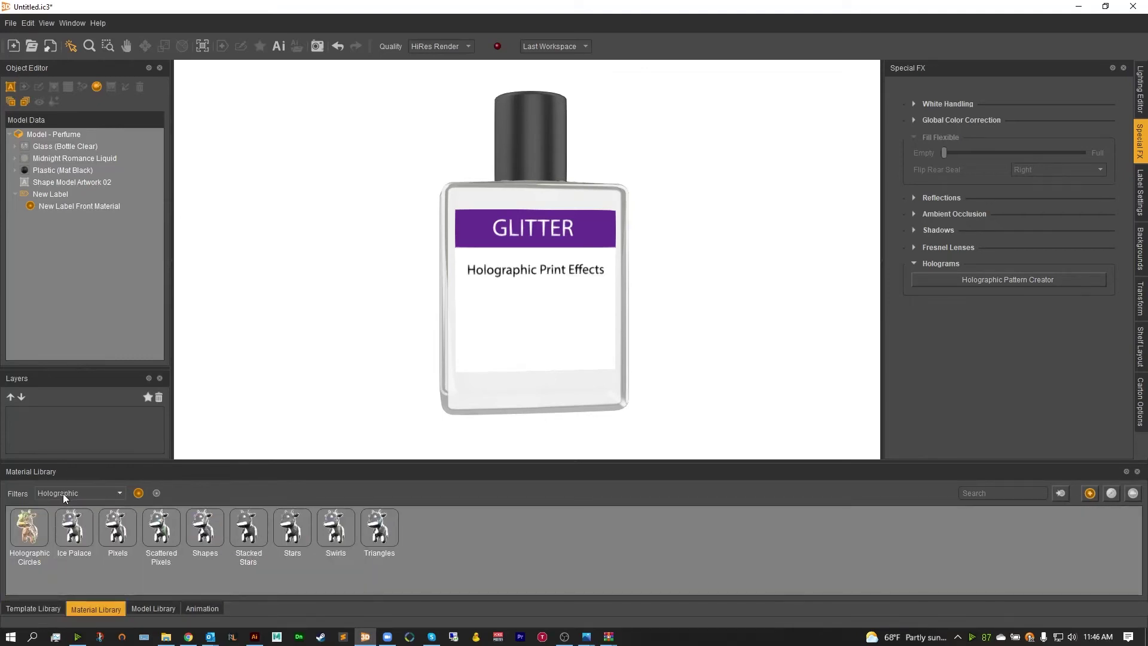
{"action": "left_click", "coordinate": [62, 493]}
{"action": "left_click", "coordinate": [62, 544]}
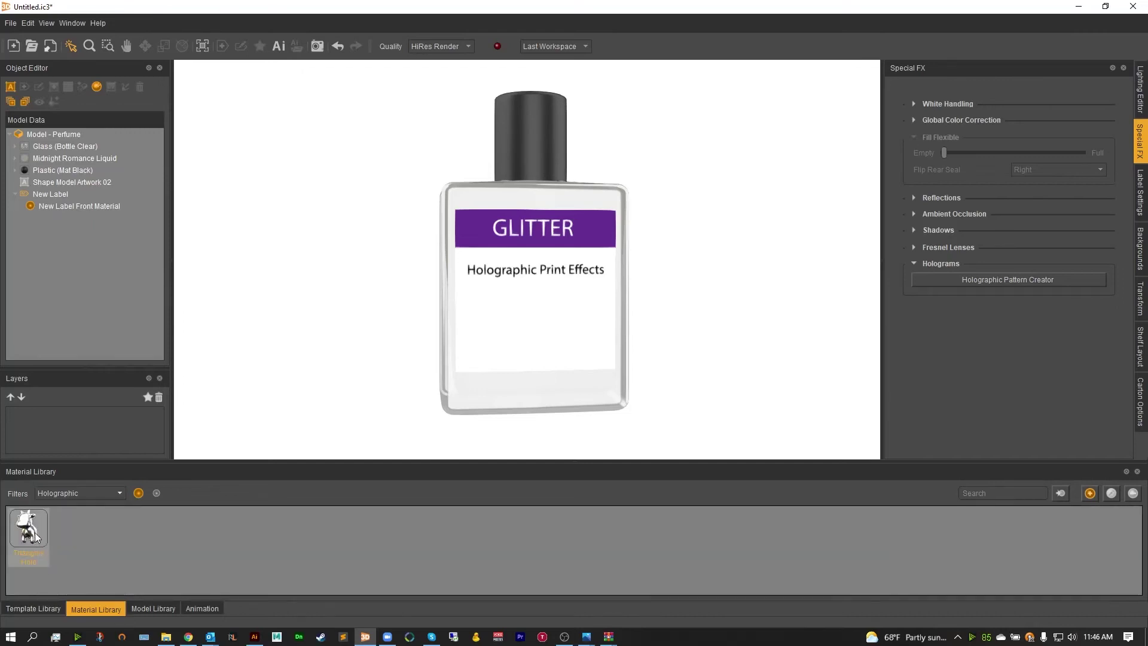
{"action": "left_click", "coordinate": [35, 532]}
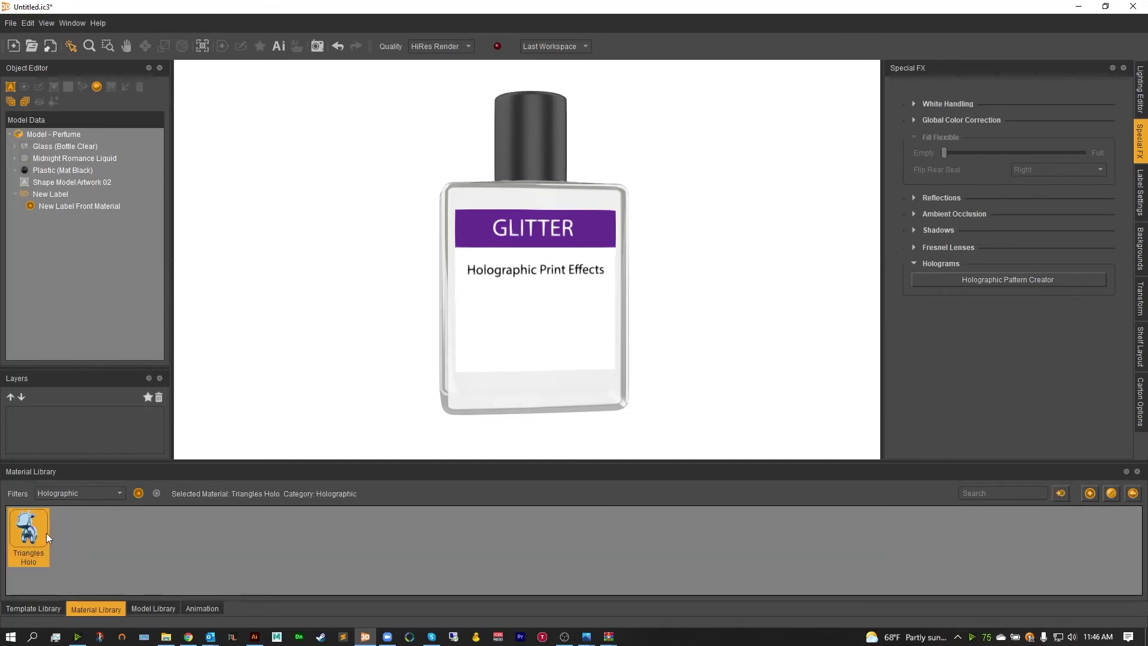
{"action": "left_click_drag", "start_coordinate": [33, 532], "coordinate": [511, 326]}
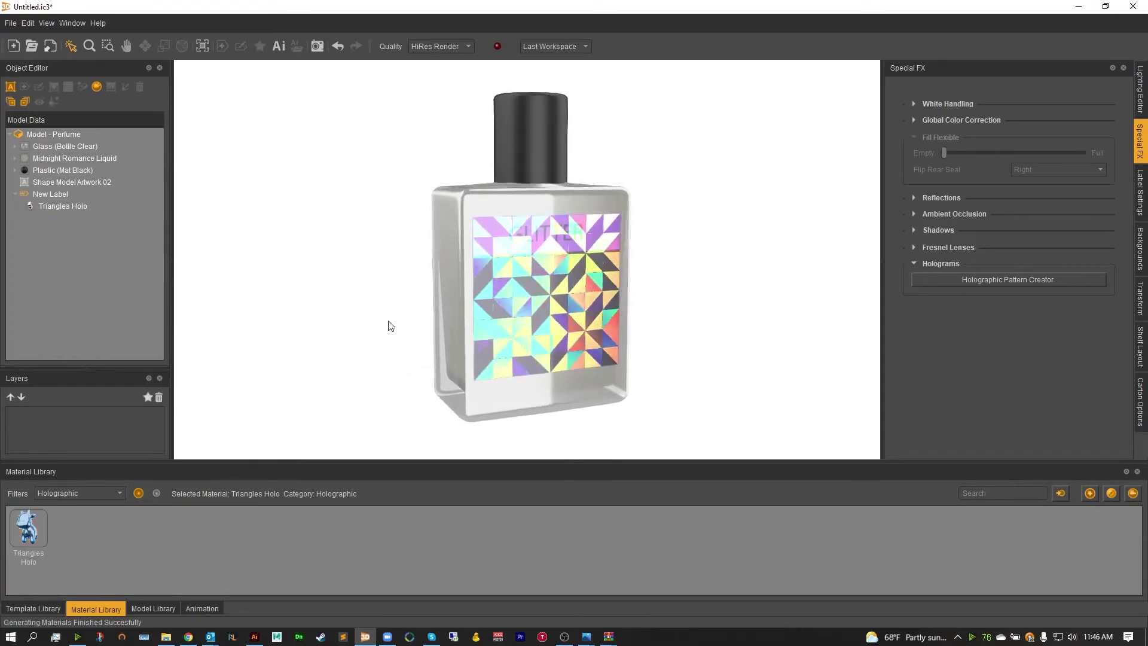
{"action": "mouse_move", "coordinate": [387, 327]}
{"action": "left_mouse_down"}
{"action": "mouse_move", "coordinate": [367, 330]}
{"action": "mouse_move", "coordinate": [382, 323]}
{"action": "left_mouse_up"}
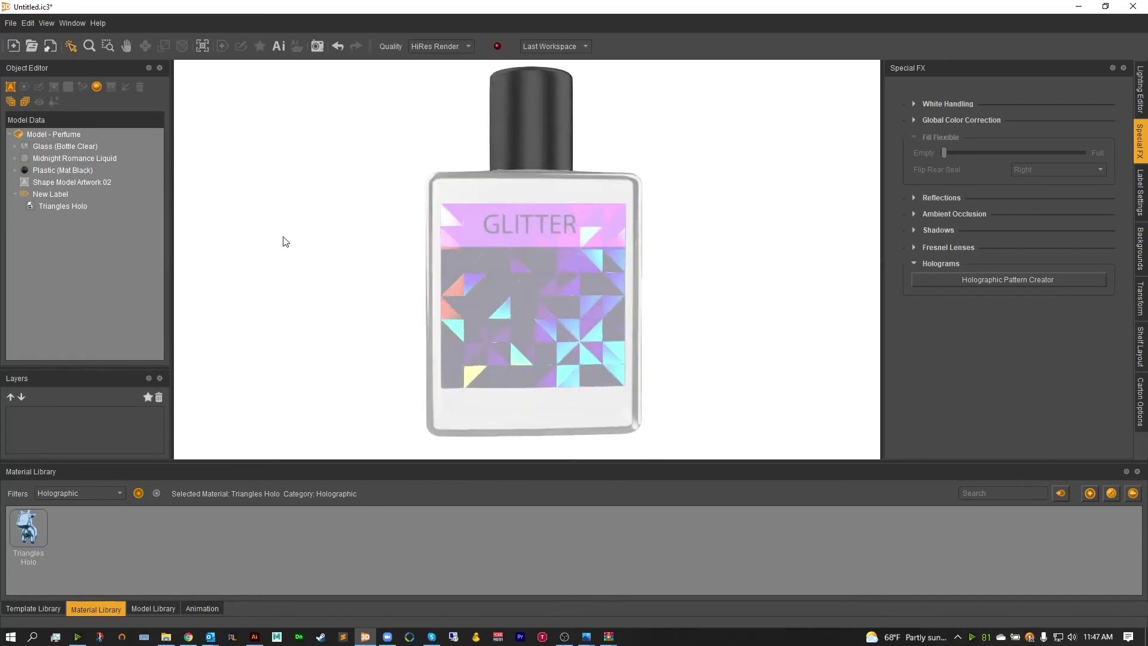
Filter the library to IC3D Printed Card, drag Matte Paper onto the label, and reselect the label.
{"action": "left_click", "coordinate": [482, 232]}
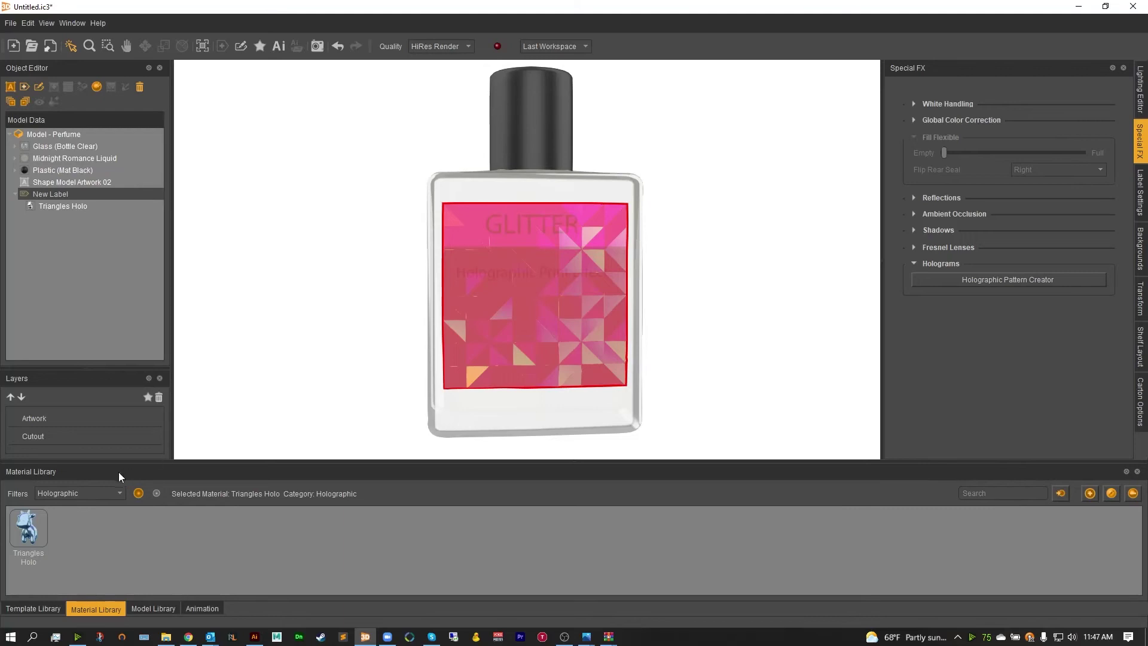
{"action": "left_click", "coordinate": [90, 494]}
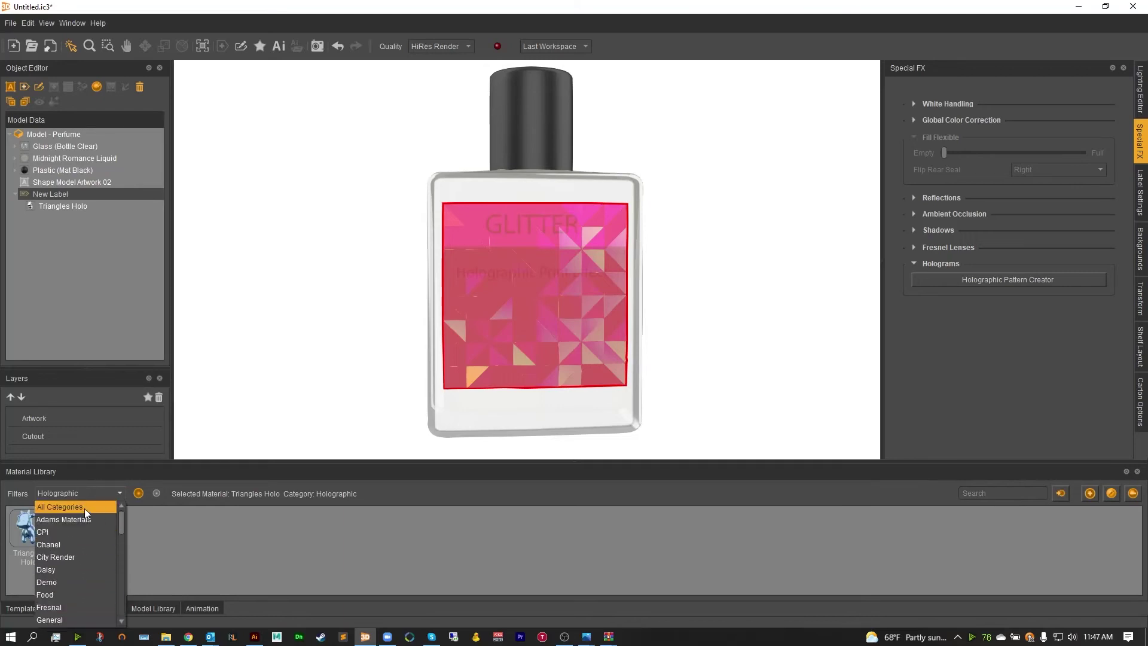
{"action": "key", "text": "Escape"}
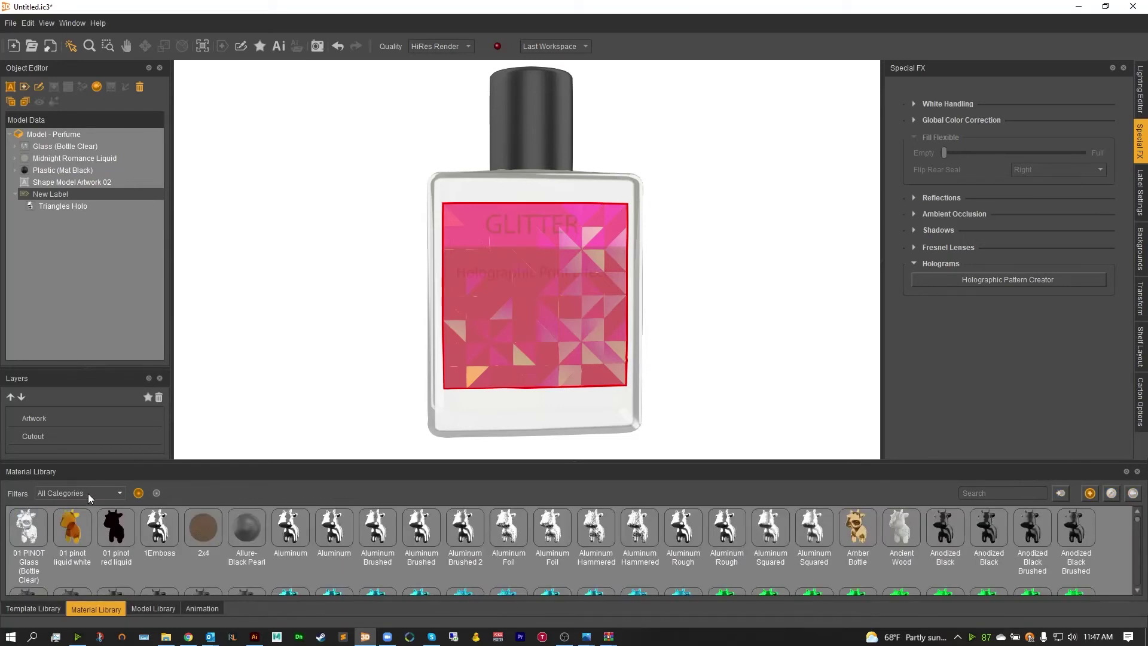
{"action": "left_click", "coordinate": [89, 493]}
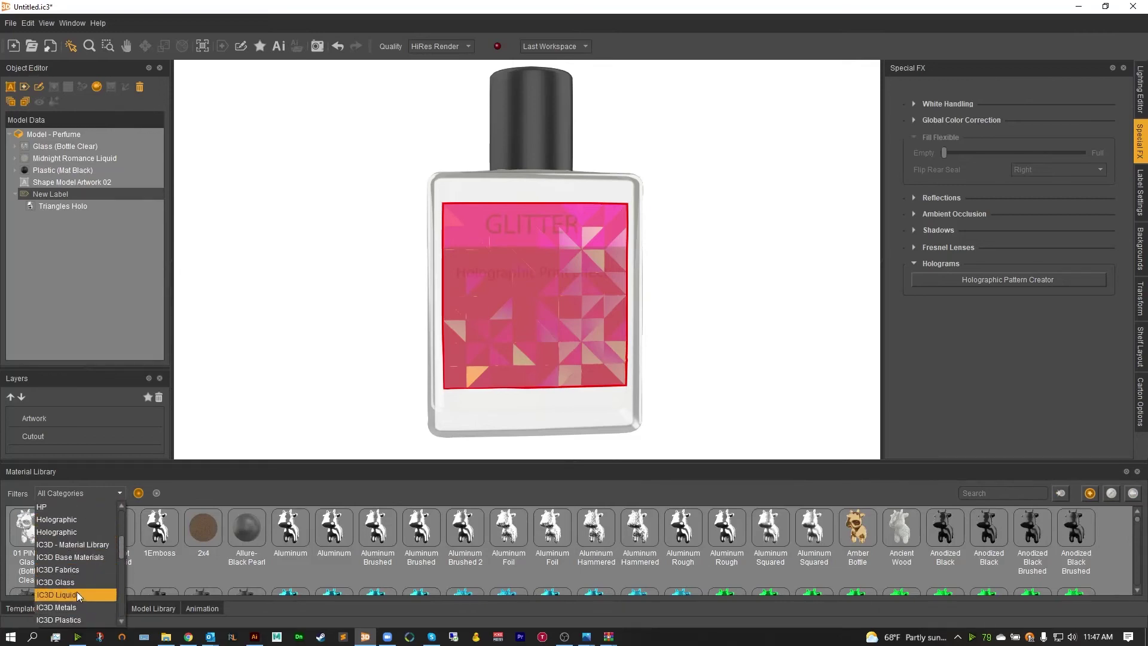
{"action": "scroll", "coordinate": [77, 583], "scroll_direction": "down", "scroll_amount": 1}
{"action": "left_click", "coordinate": [79, 607]}
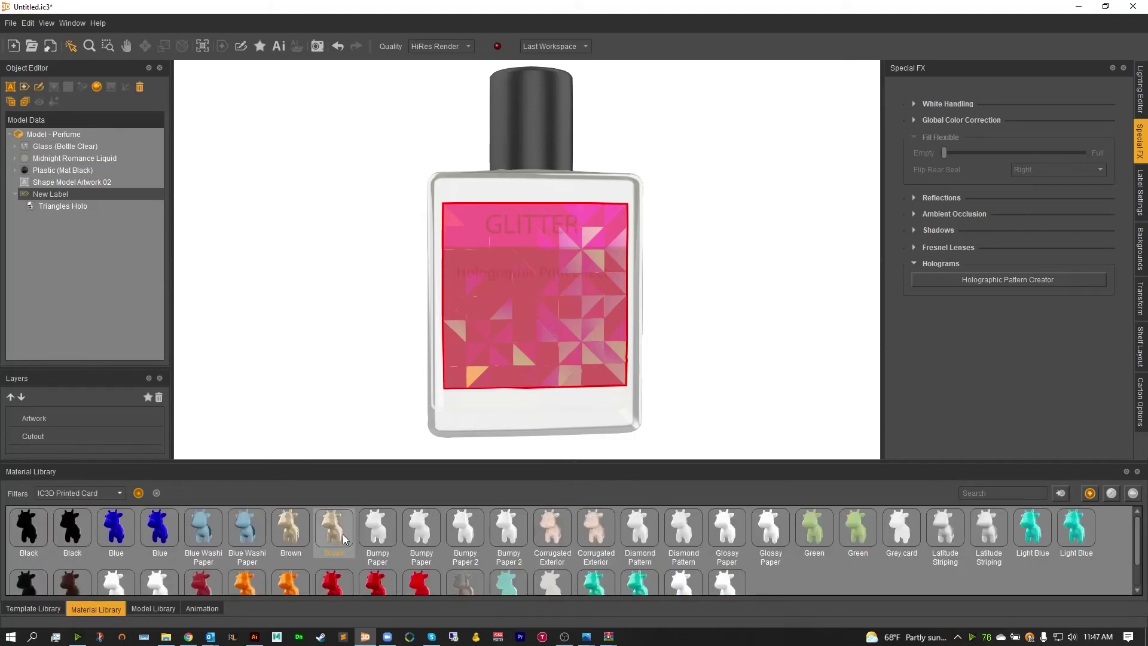
{"action": "scroll", "coordinate": [250, 535], "scroll_direction": "down", "scroll_amount": 1}
{"action": "left_click", "coordinate": [124, 551]}
{"action": "left_click_drag", "start_coordinate": [124, 551], "coordinate": [535, 333]}
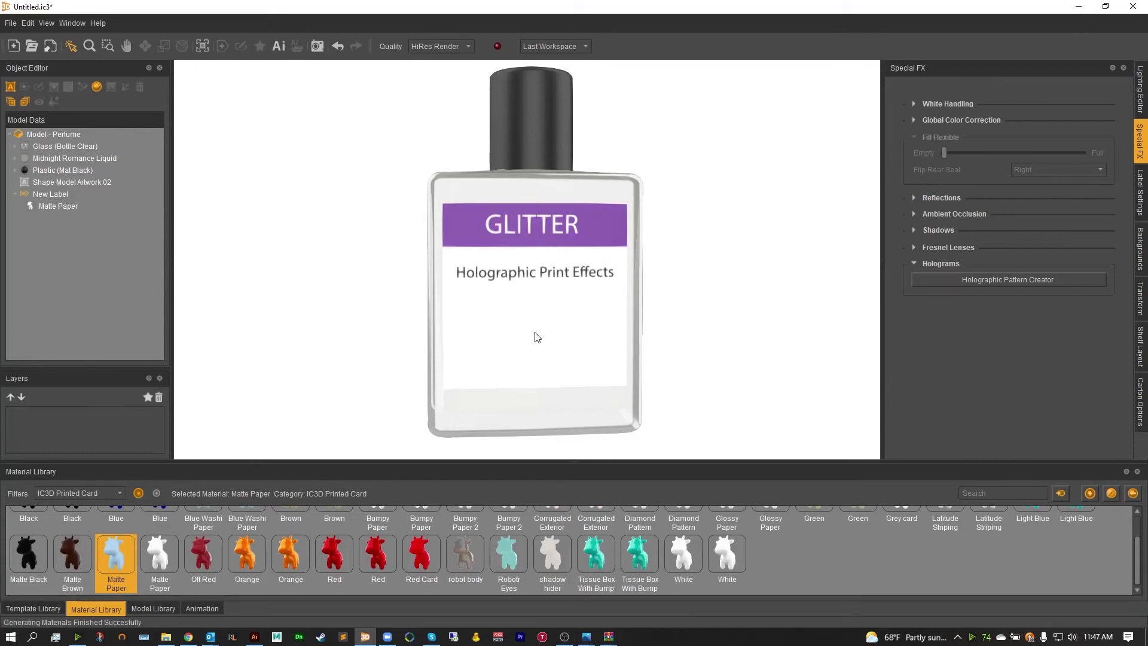
{"action": "left_click", "coordinate": [536, 336]}
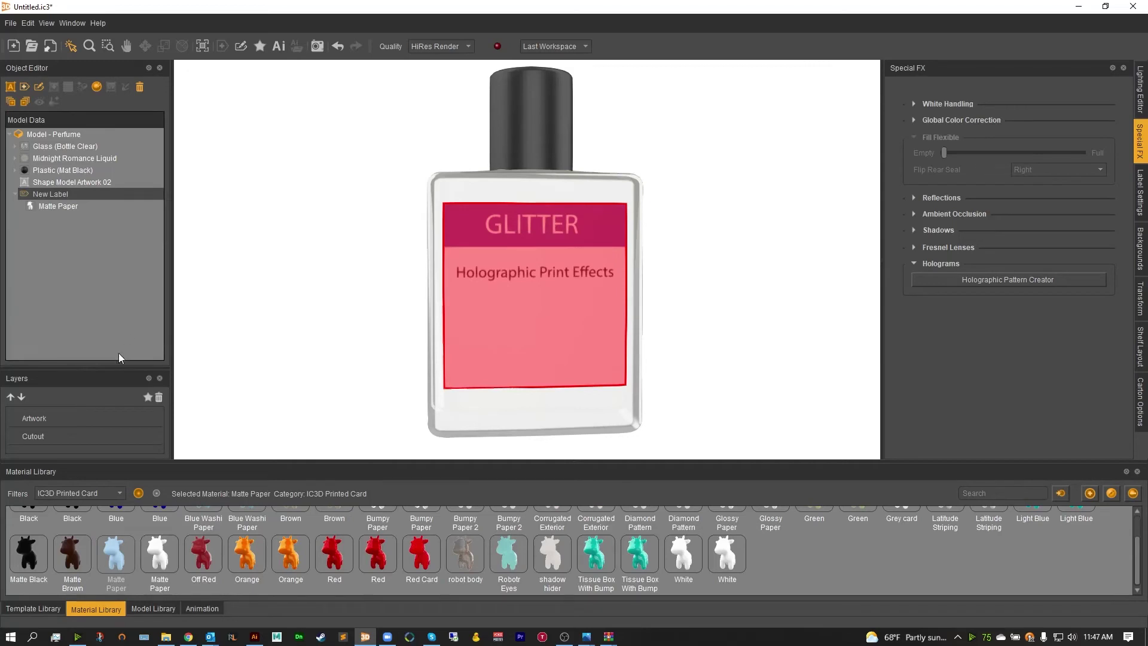
Enlarge the Layers list and add a spot effect assigning Holographic Triangles Holo to purple C=75 M=100 Y=0 K=0.
{"action": "left_click_drag", "start_coordinate": [113, 370], "coordinate": [112, 362]}
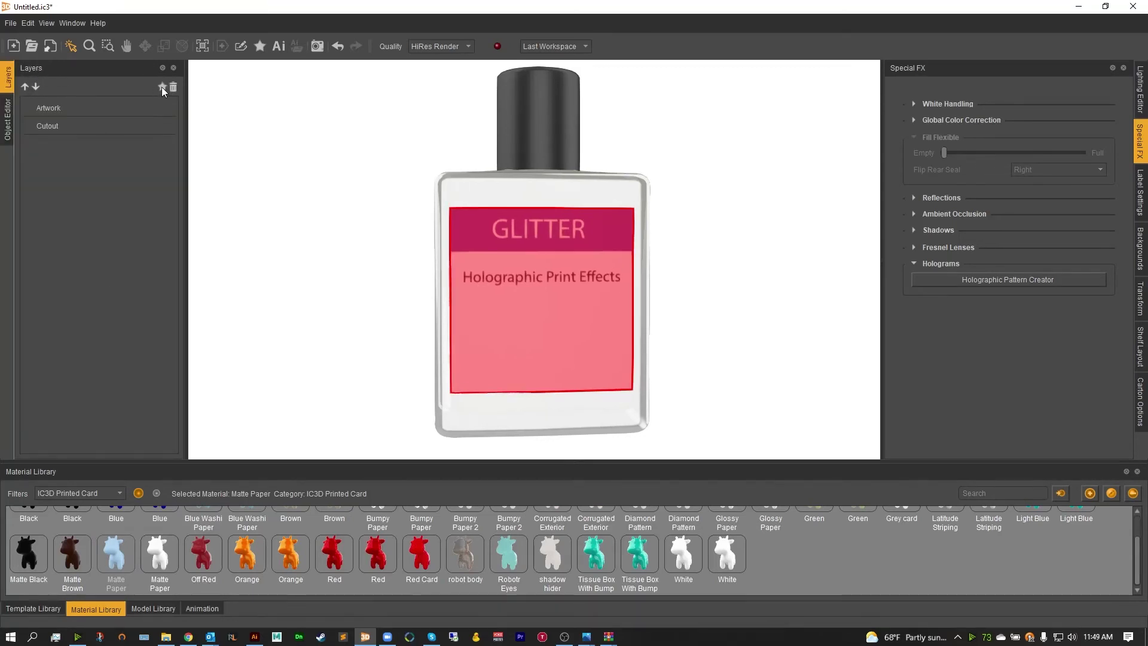
{"action": "left_click", "coordinate": [161, 87]}
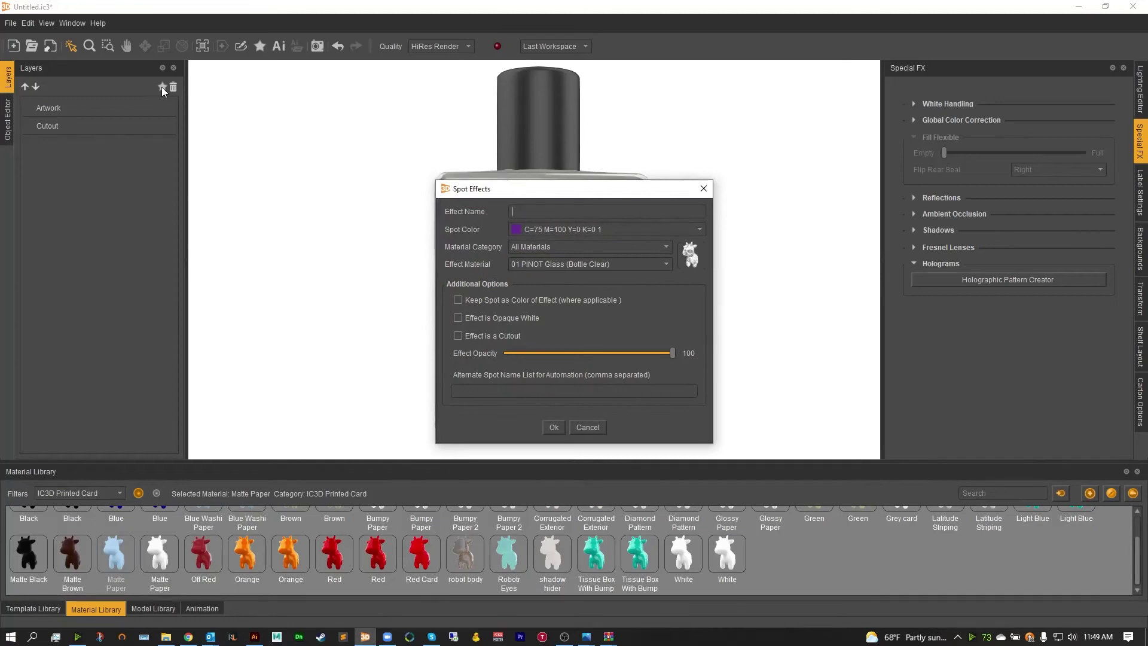
{"action": "left_click_drag", "start_coordinate": [515, 202], "coordinate": [217, 159]}
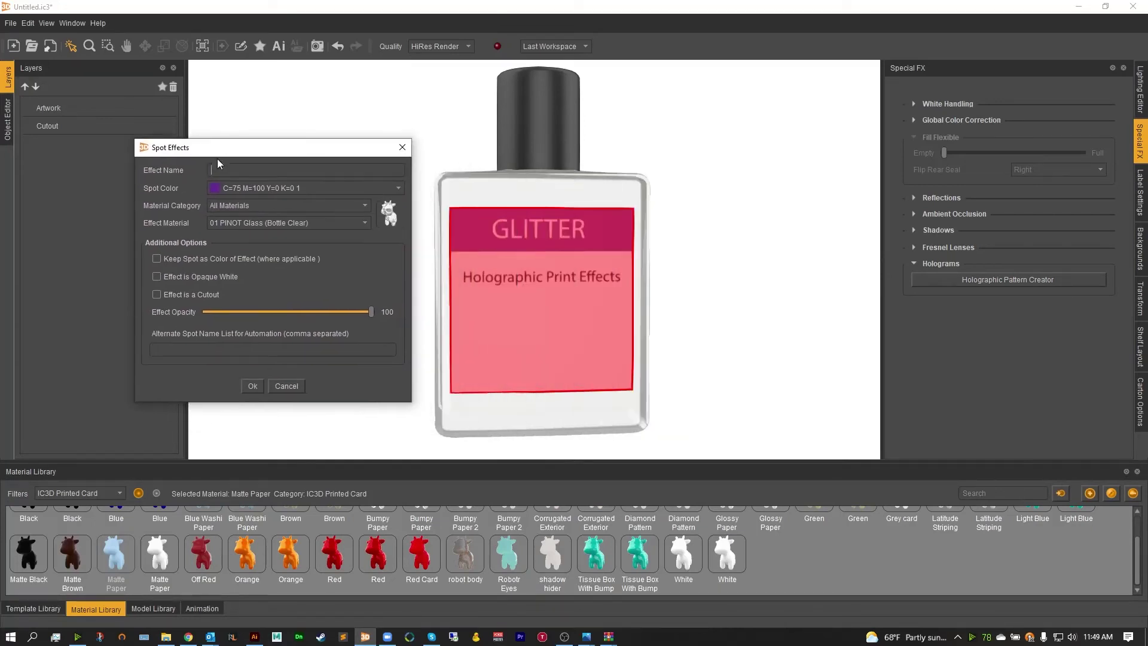
{"action": "left_click", "coordinate": [235, 188]}
{"action": "left_click", "coordinate": [234, 207]}
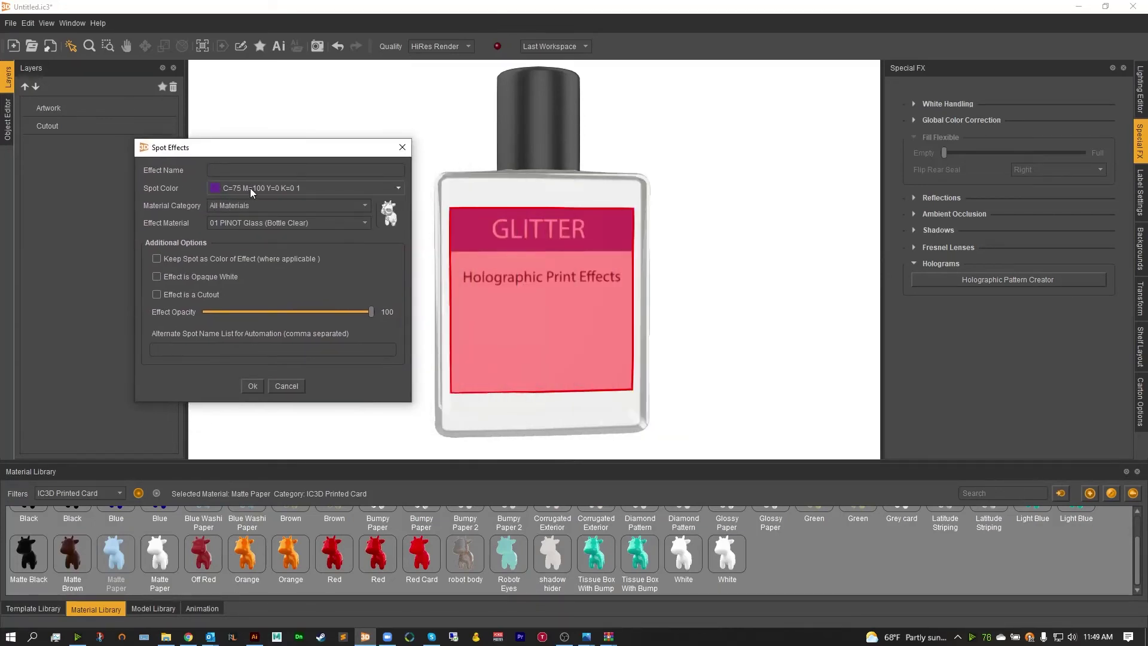
{"action": "left_click", "coordinate": [251, 205]}
{"action": "scroll", "coordinate": [257, 275], "scroll_direction": "down", "scroll_amount": 1}
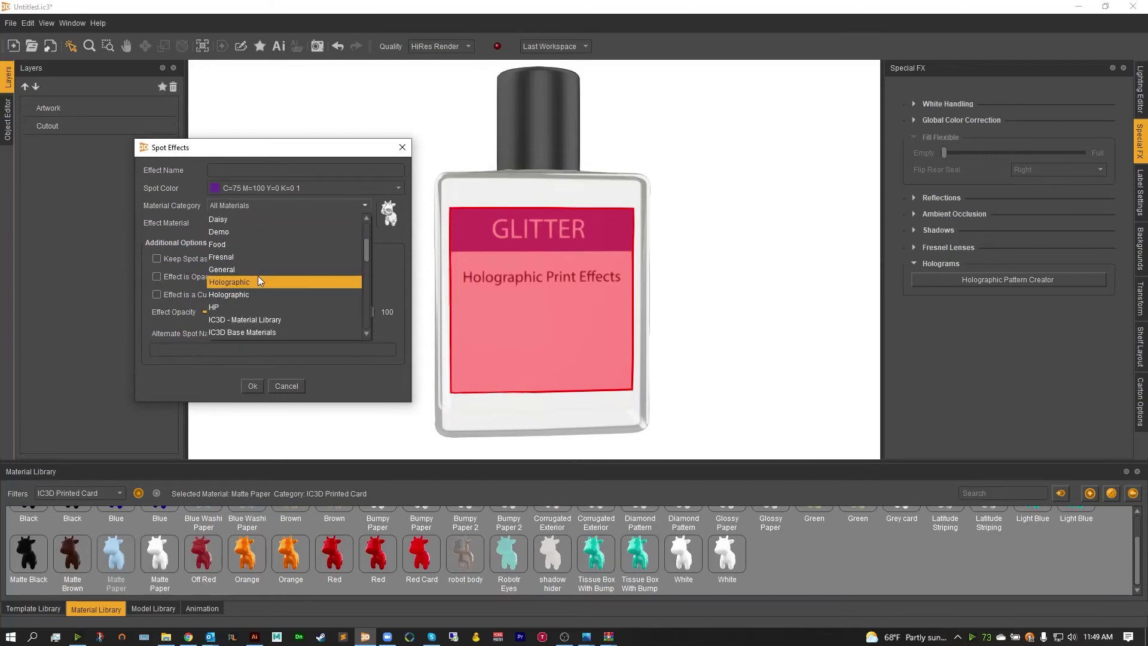
{"action": "left_click", "coordinate": [257, 281]}
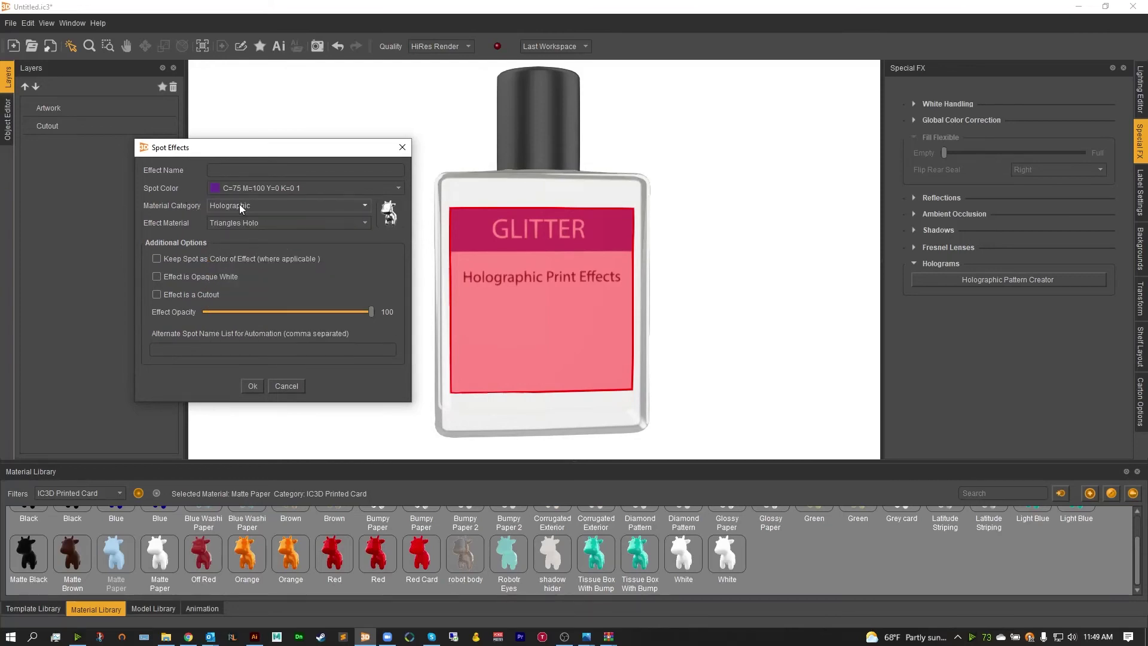
{"action": "left_click", "coordinate": [255, 223]}
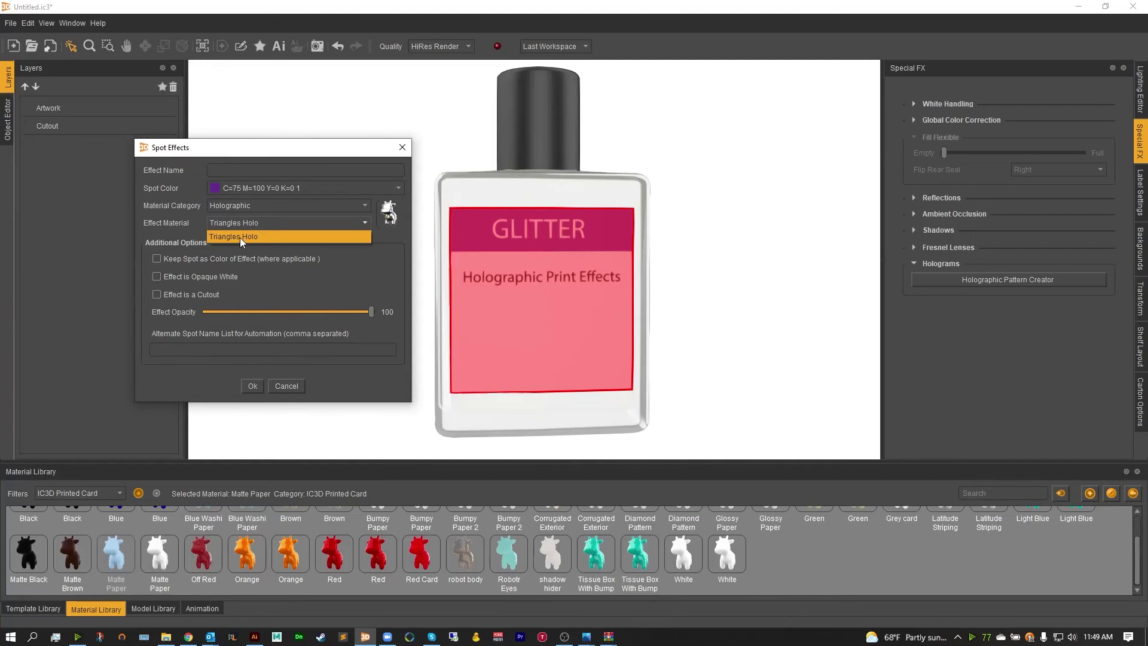
{"action": "left_click", "coordinate": [239, 238]}
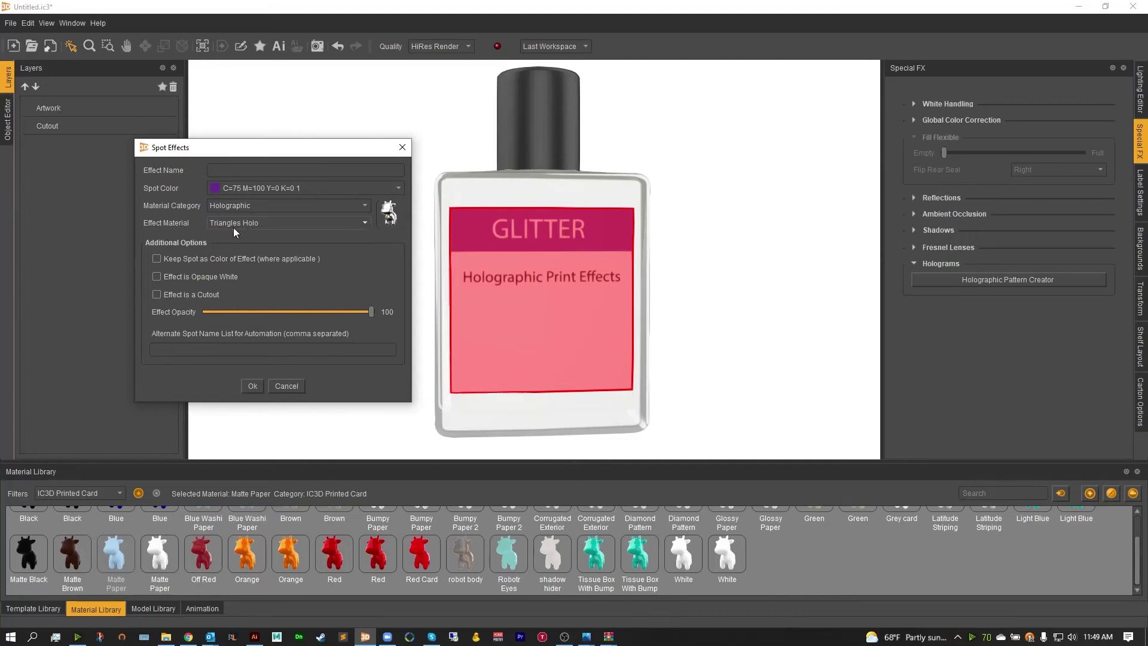
{"action": "left_click", "coordinate": [251, 389]}
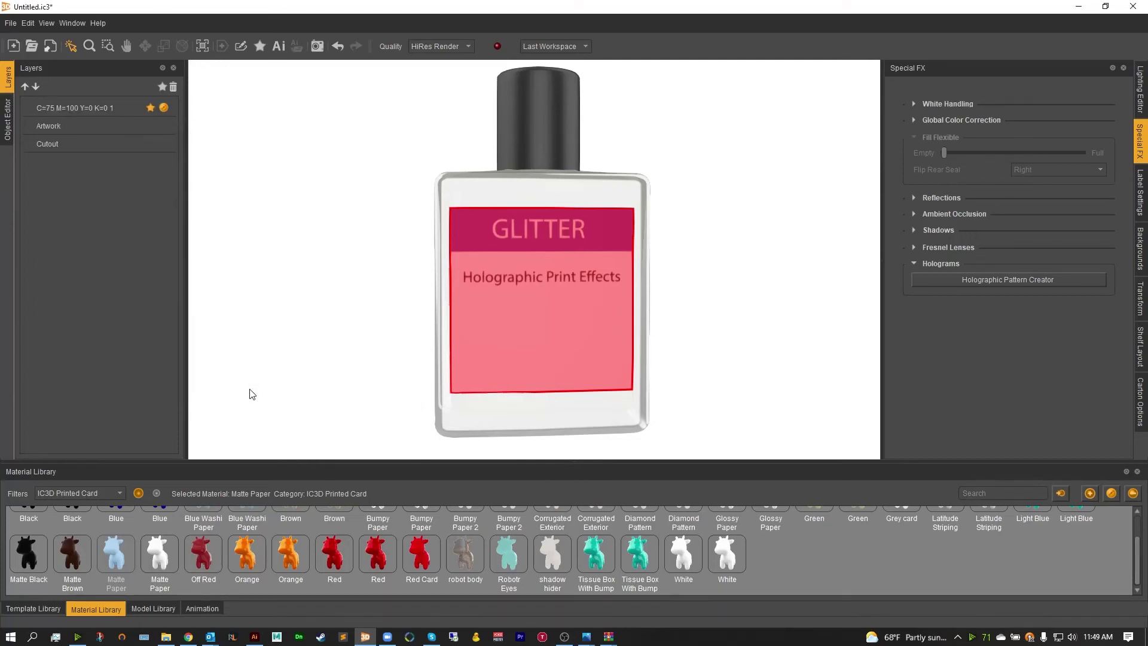
Deselect the label and switch the viewport to the raytraced Preview render to see the holographic GLITTER band.
{"action": "left_click", "coordinate": [283, 339]}
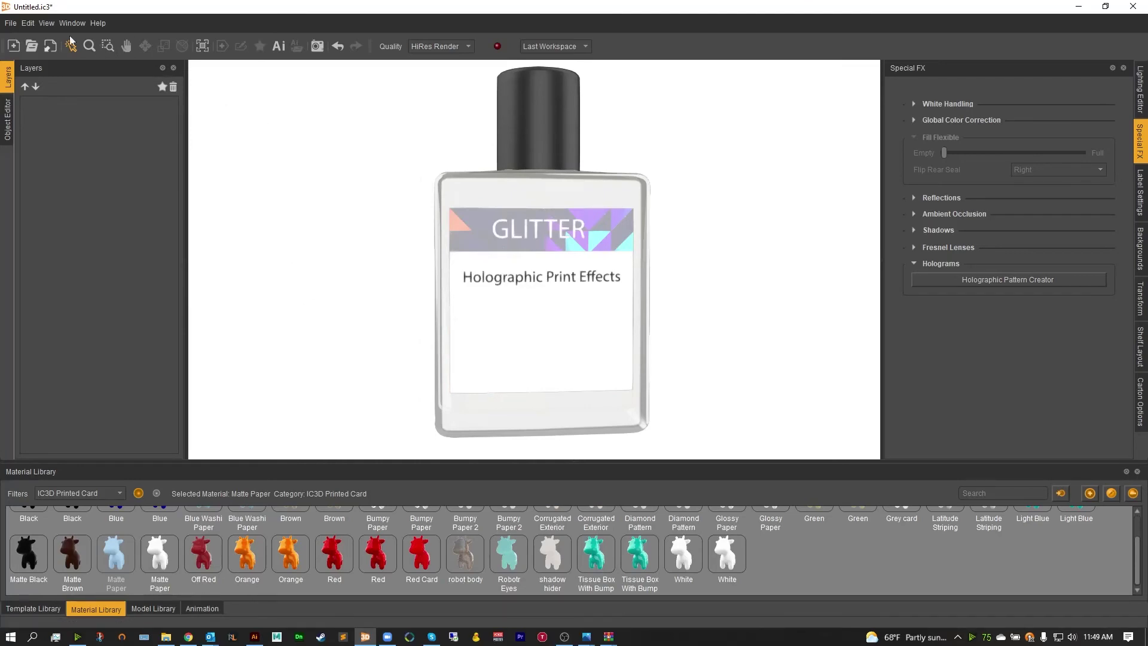
{"action": "left_click", "coordinate": [47, 23]}
{"action": "left_click", "coordinate": [66, 119]}
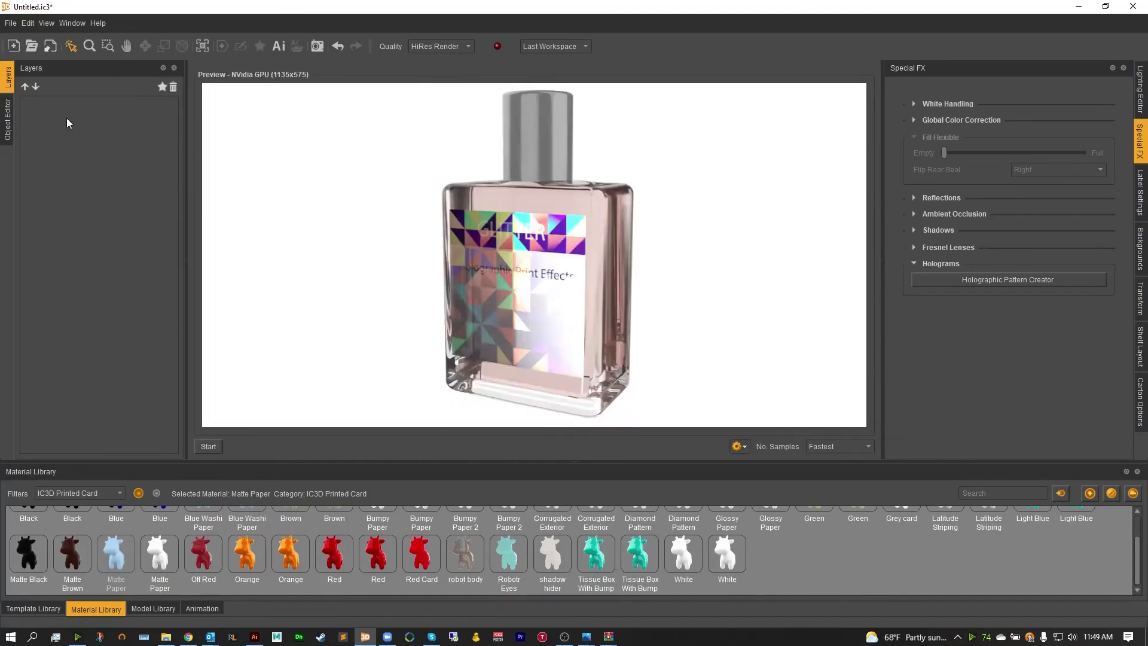